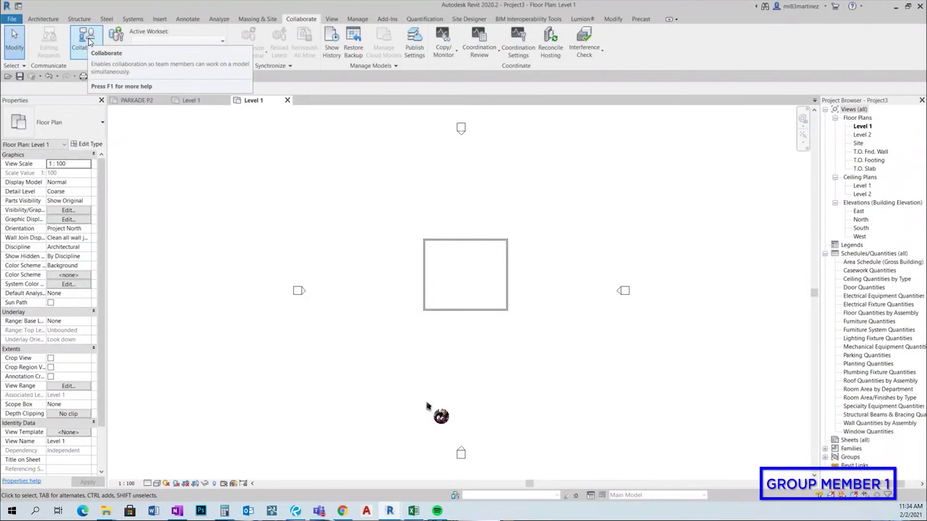
Step: Start collaboration on the unsaved project and save the model to the Desktop as "worksets DEMO"
left_click(86, 38)
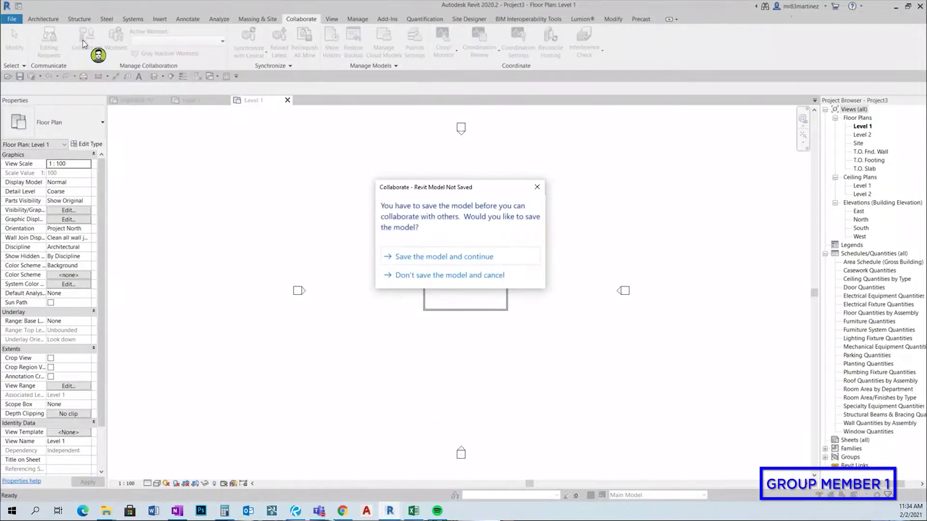
left_click(408, 257)
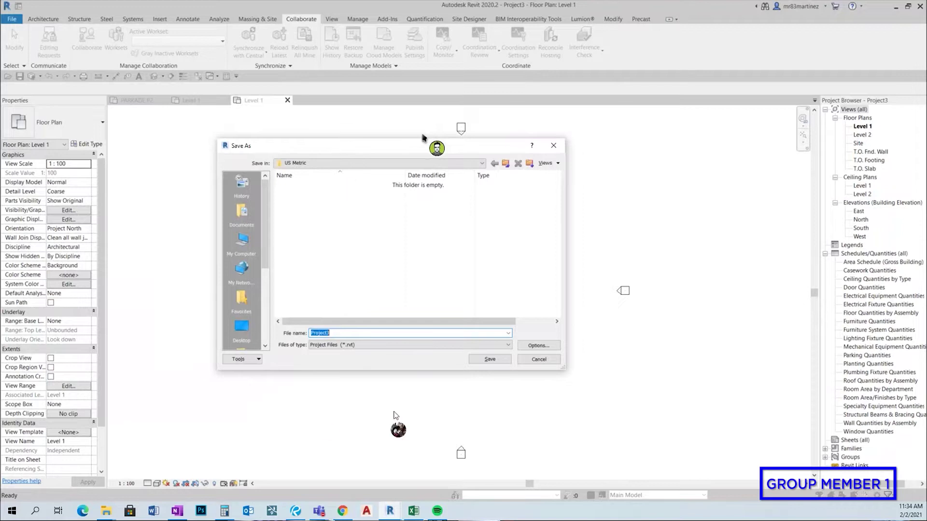
left_click(322, 164)
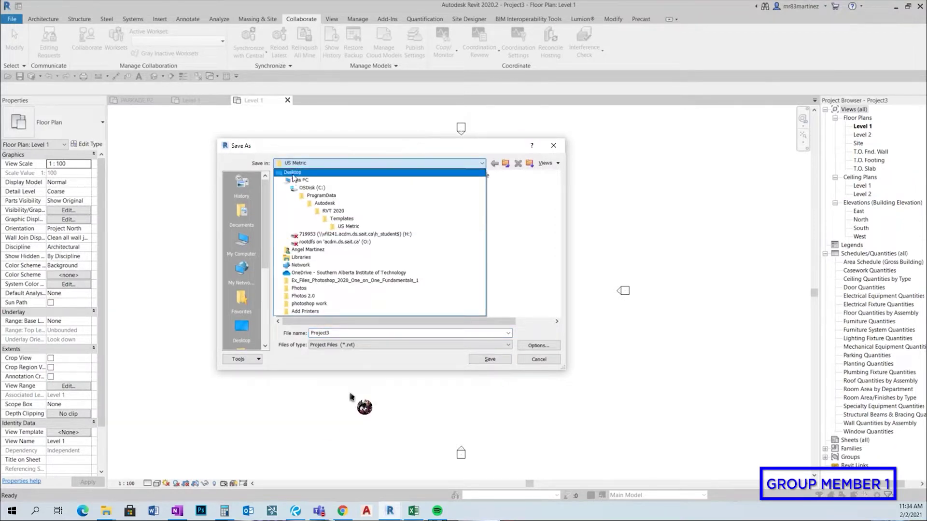
left_click(292, 173)
double_click(341, 332)
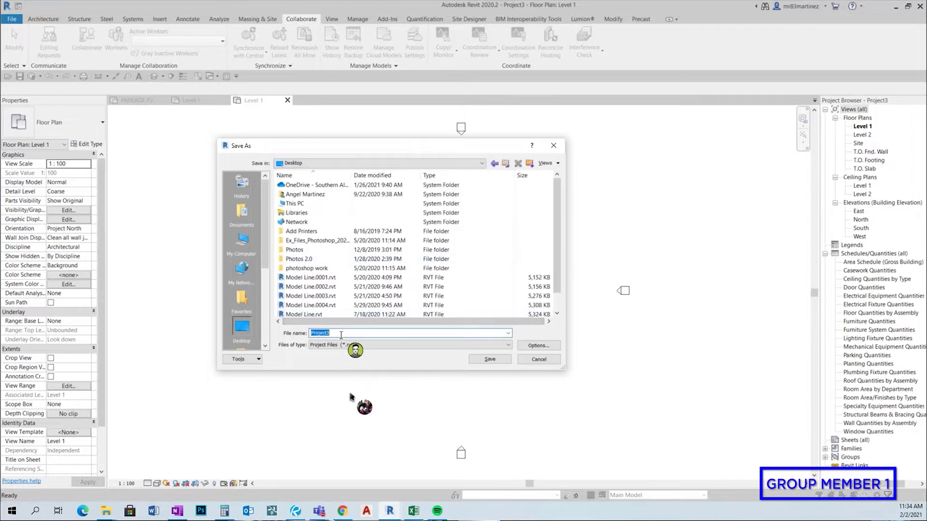
type("wa")
type("rksets D")
type("EMO")
left_click(490, 360)
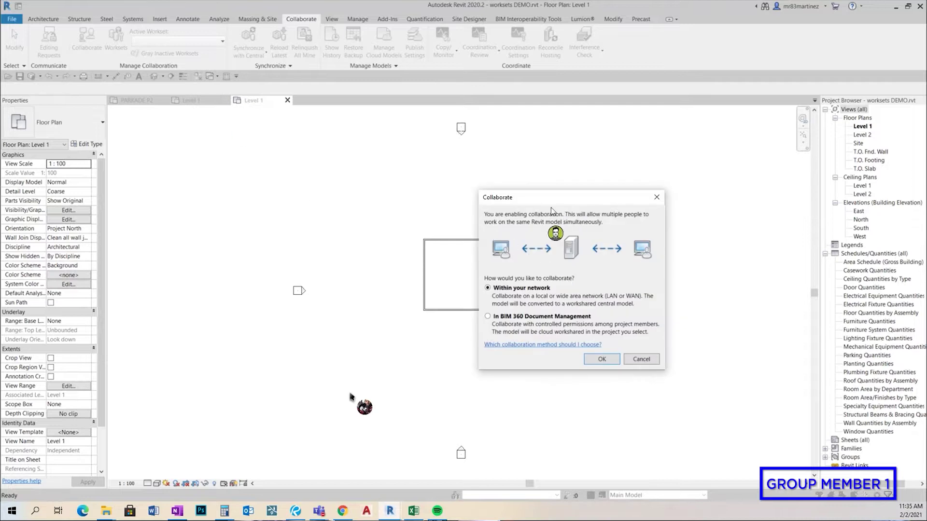
Step: Initiate cloud collaboration through BIM 360 Document Management, uploading the model to the Project Files folder of SAIT's W21AD19 project
left_click(488, 317)
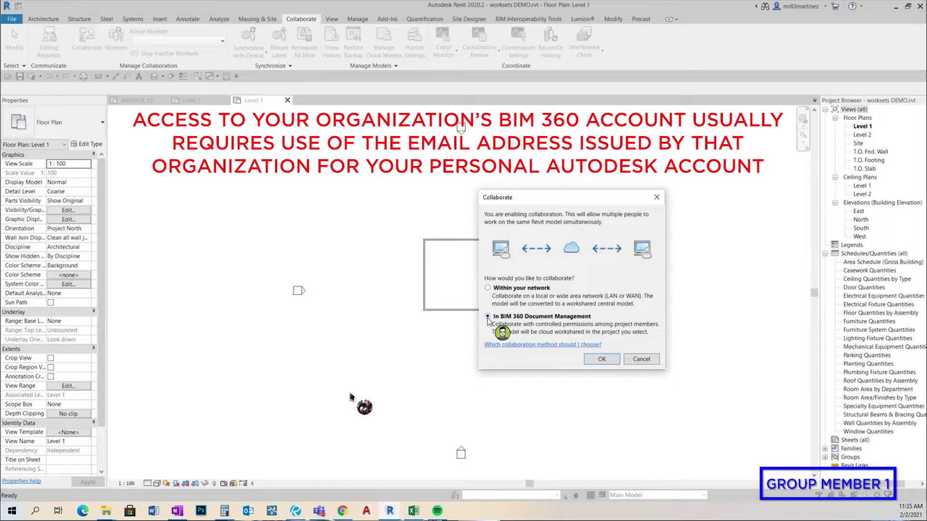
left_click(601, 359)
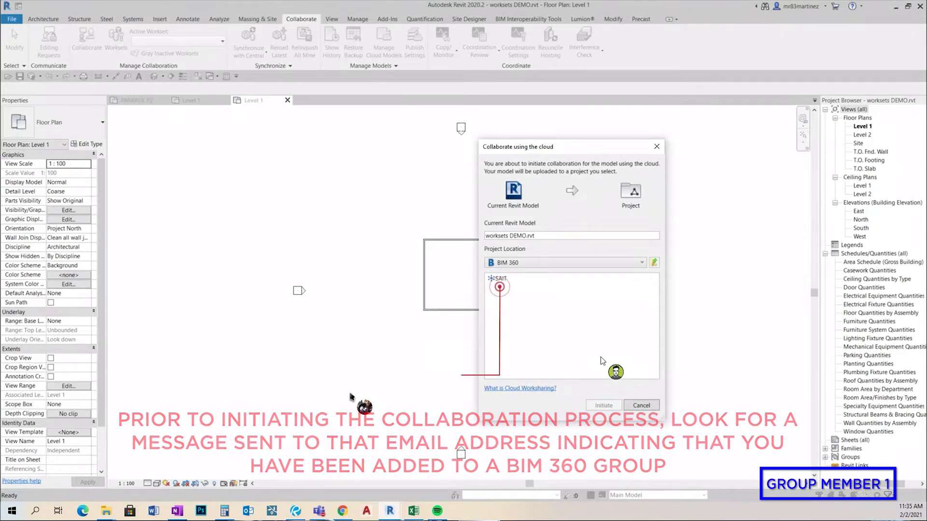
left_click(500, 280)
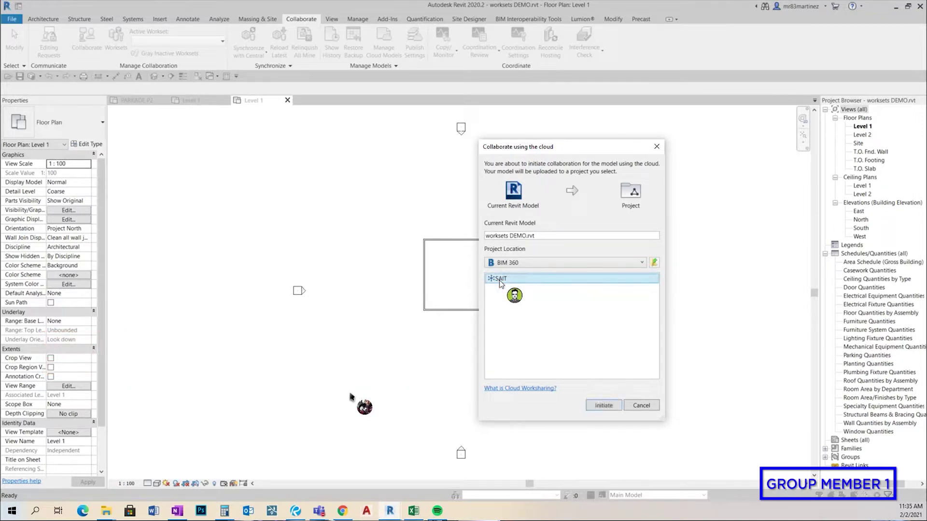
left_click(606, 407)
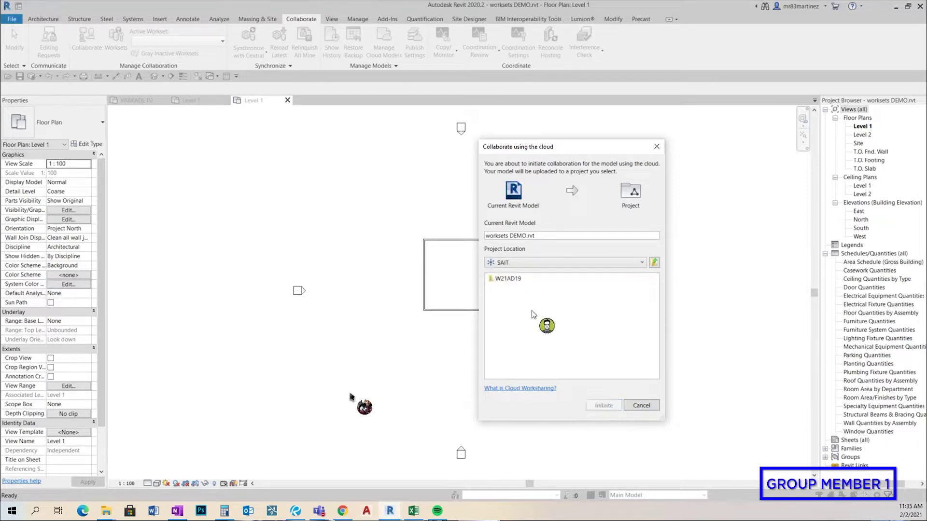
left_click(509, 280)
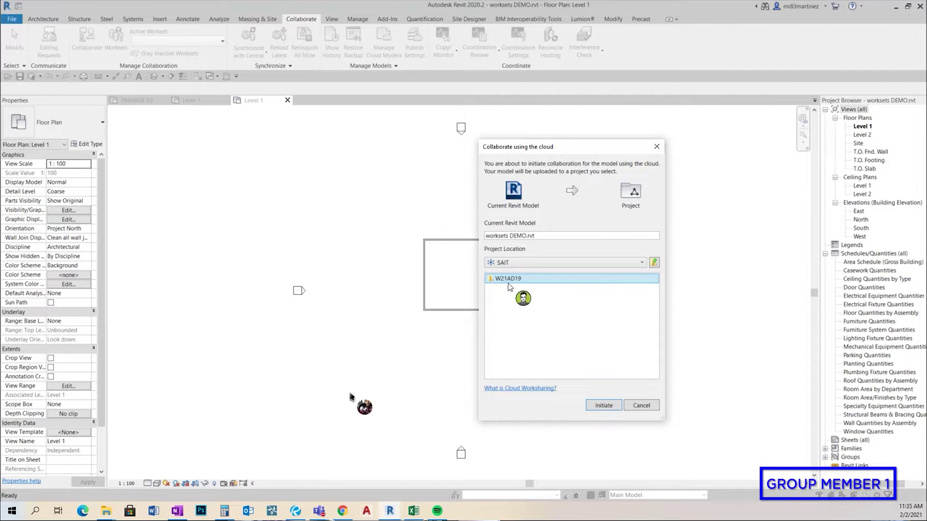
left_click(604, 405)
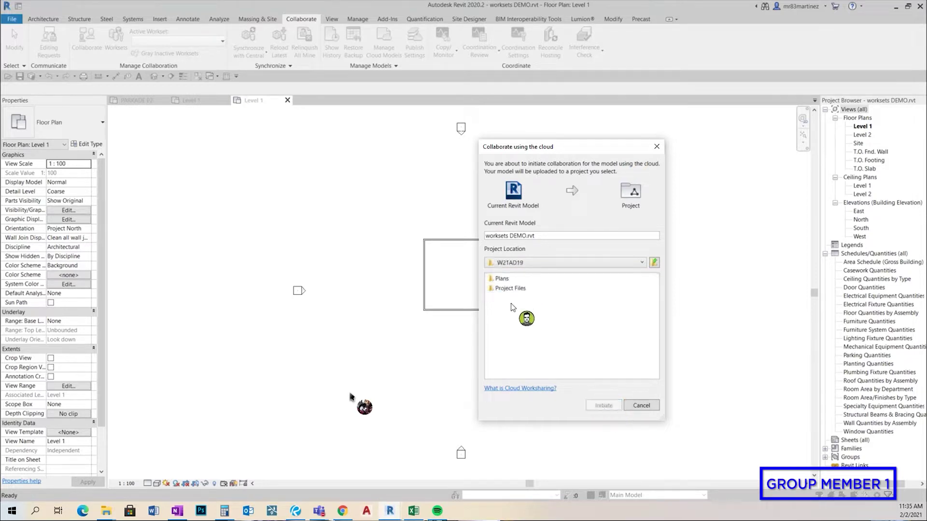
left_click(512, 290)
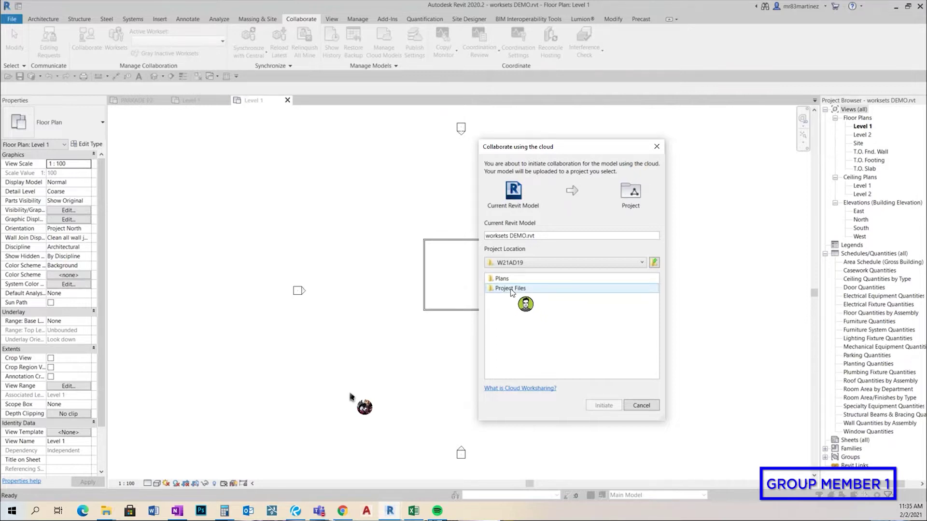
left_click(509, 290)
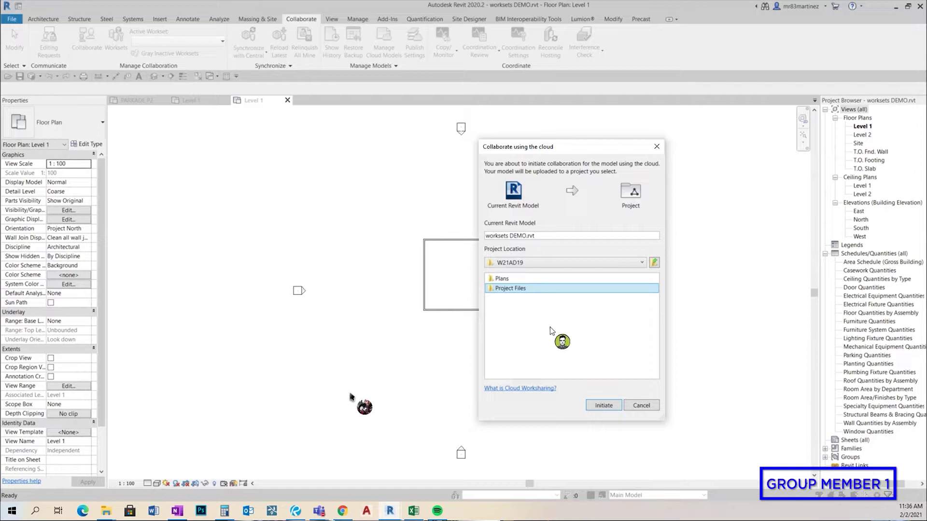
left_click(598, 407)
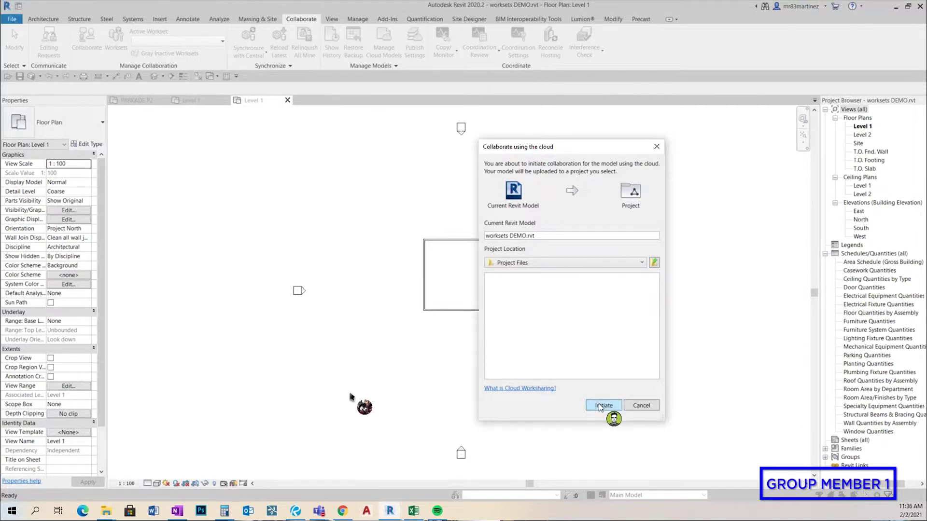
left_click(602, 407)
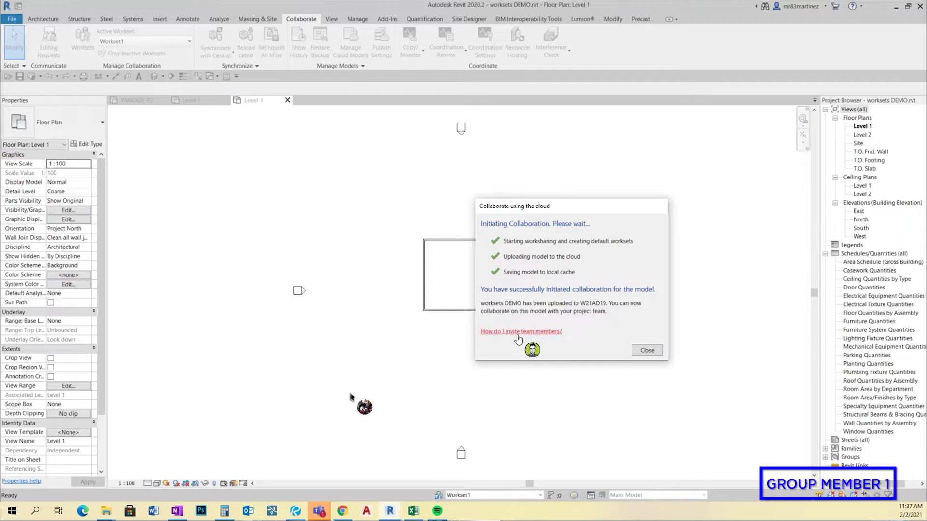
left_click(646, 351)
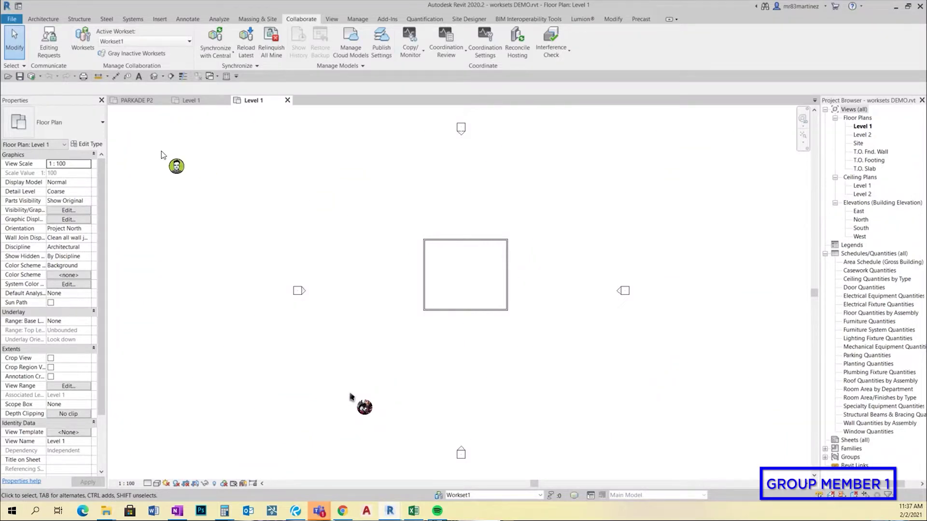
Step: Create a new workset named WALLS, visible in all views, and make it the active workset
left_click(82, 40)
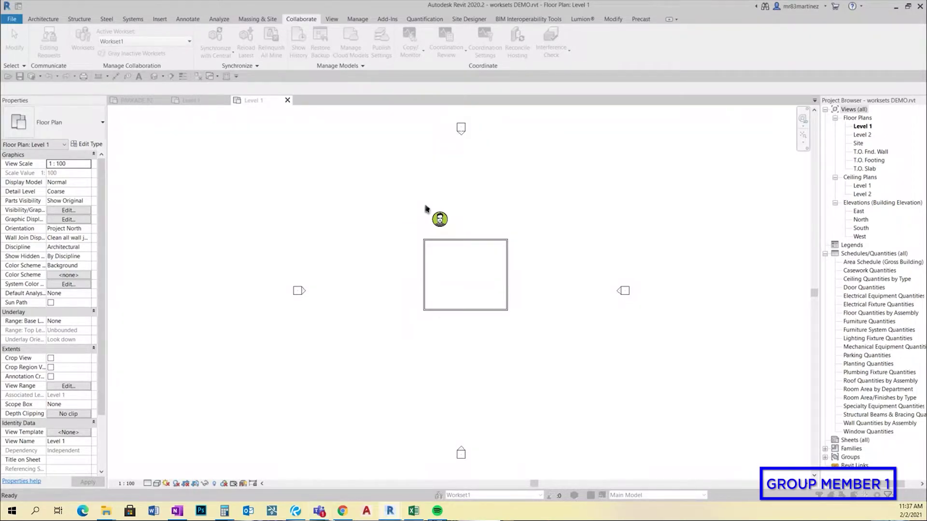
key("w")
key("s")
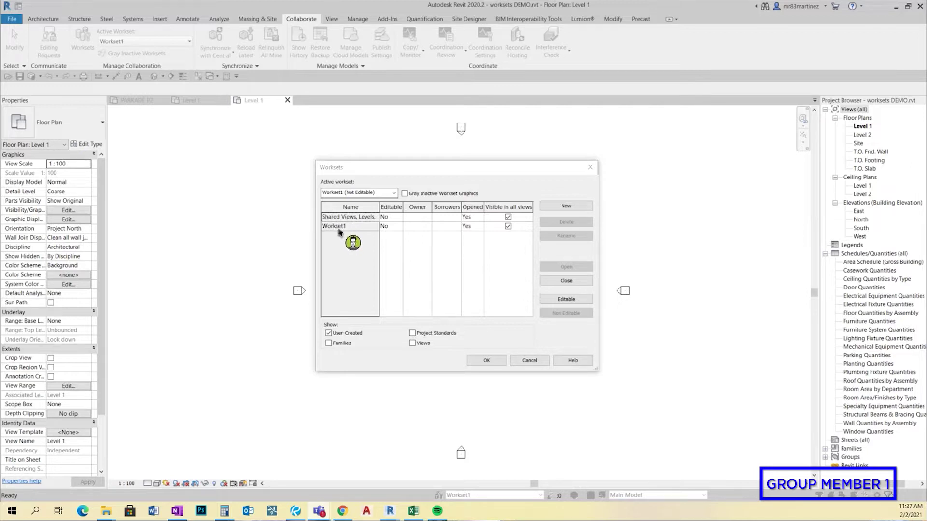
left_click_drag(414, 168, 714, 132)
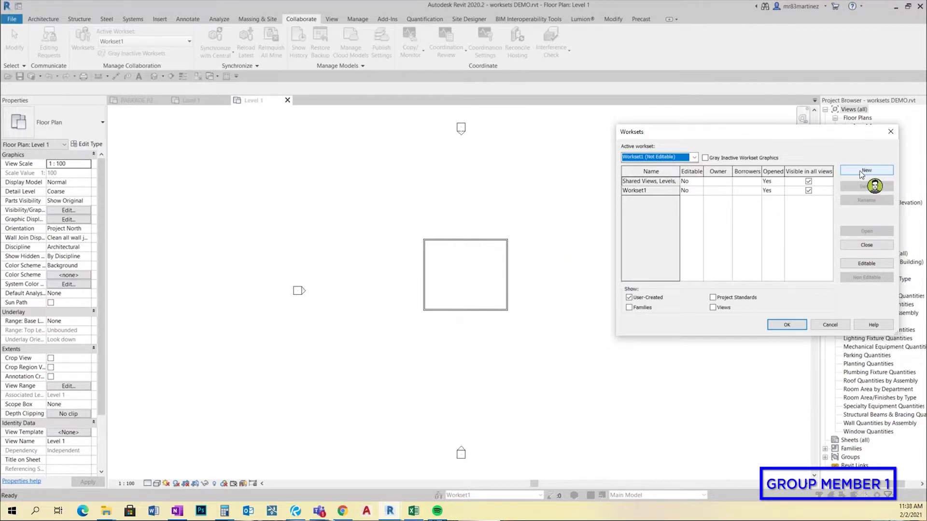
left_click(862, 172)
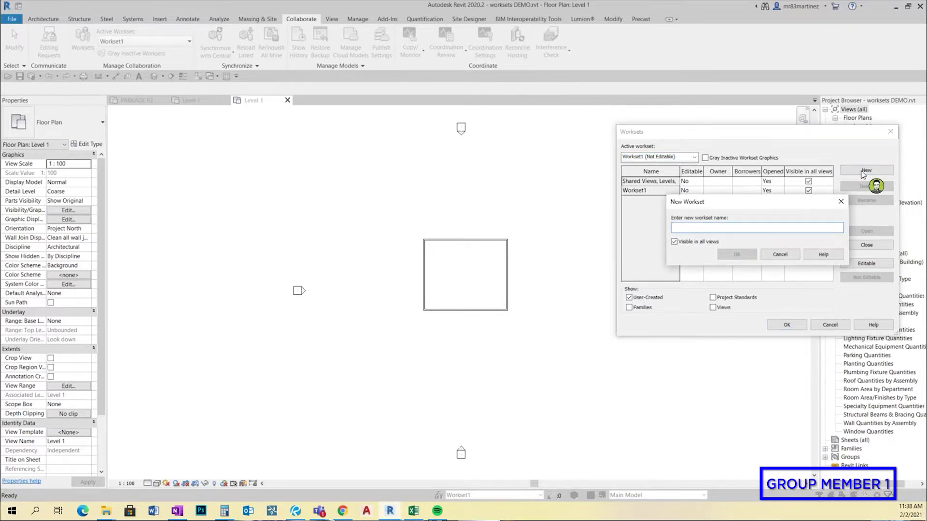
type("WALLS")
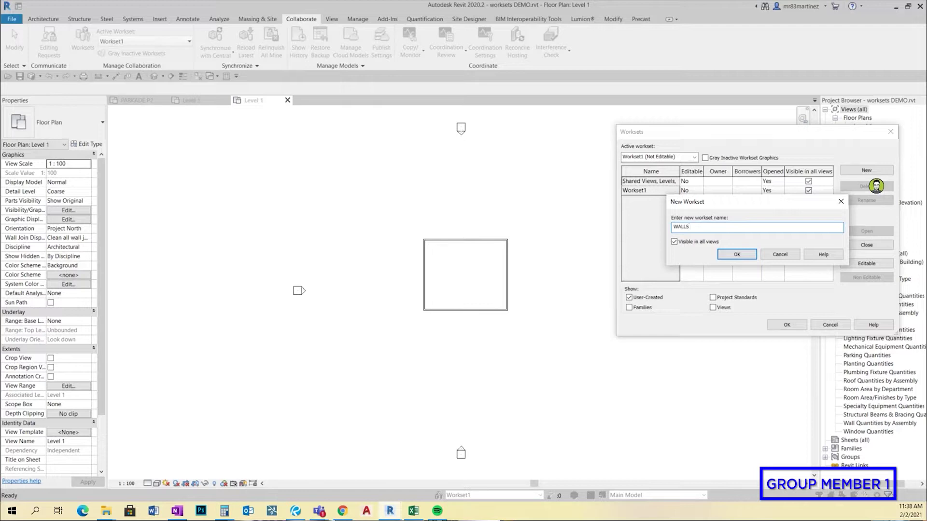
left_click(737, 254)
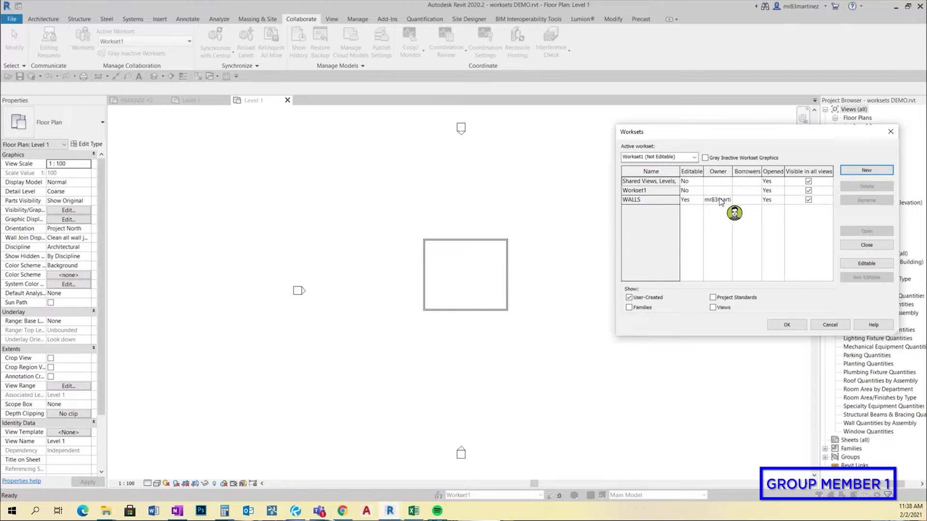
left_click(786, 326)
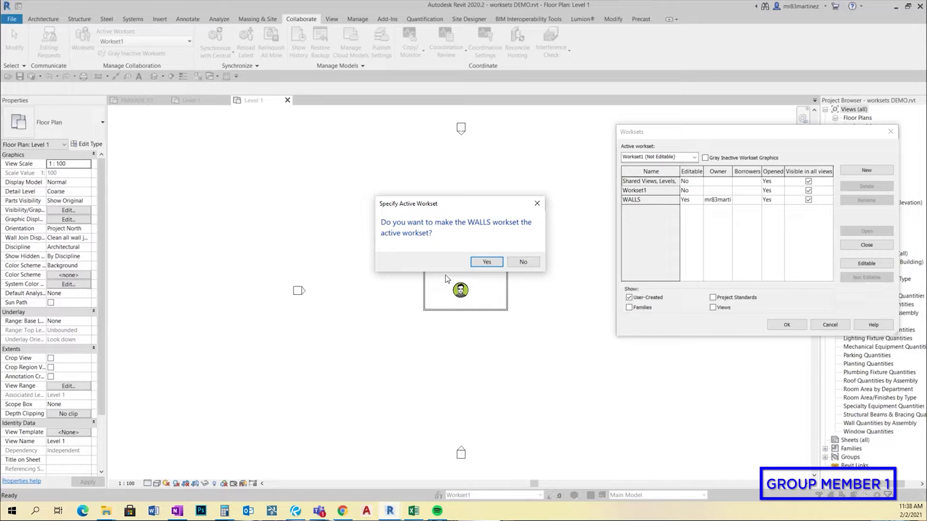
left_click(483, 263)
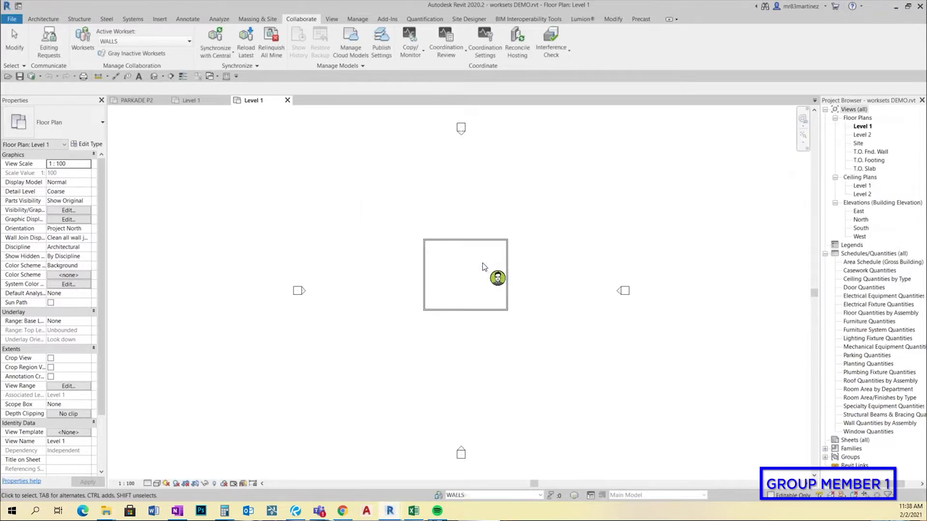
Step: Draw a horizontal Generic - 200mm wall across the inside of the rectangle, about 5000 mm below its upper wall
left_click(42, 21)
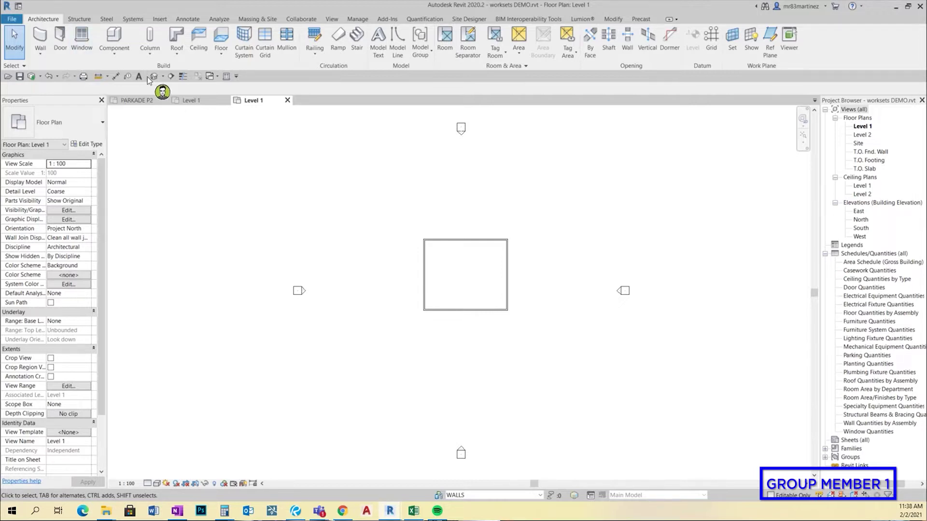
left_click(40, 38)
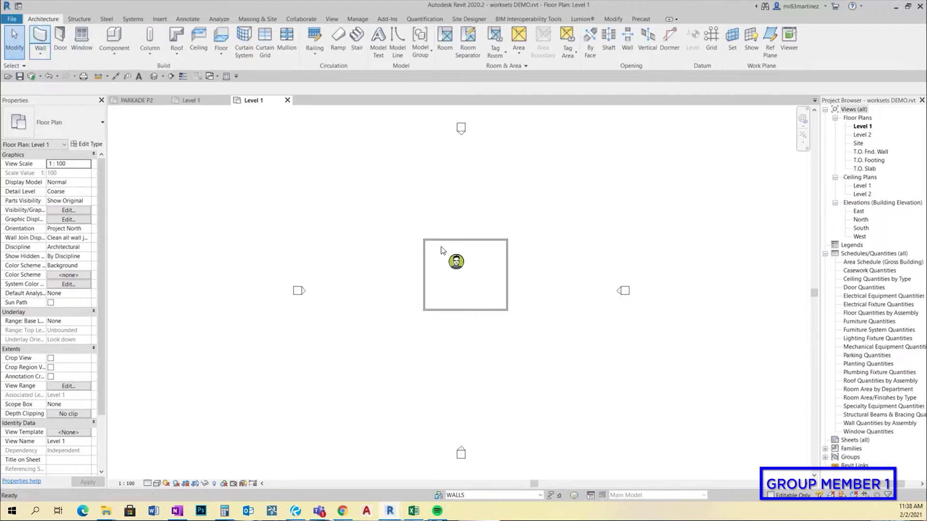
left_click(424, 271)
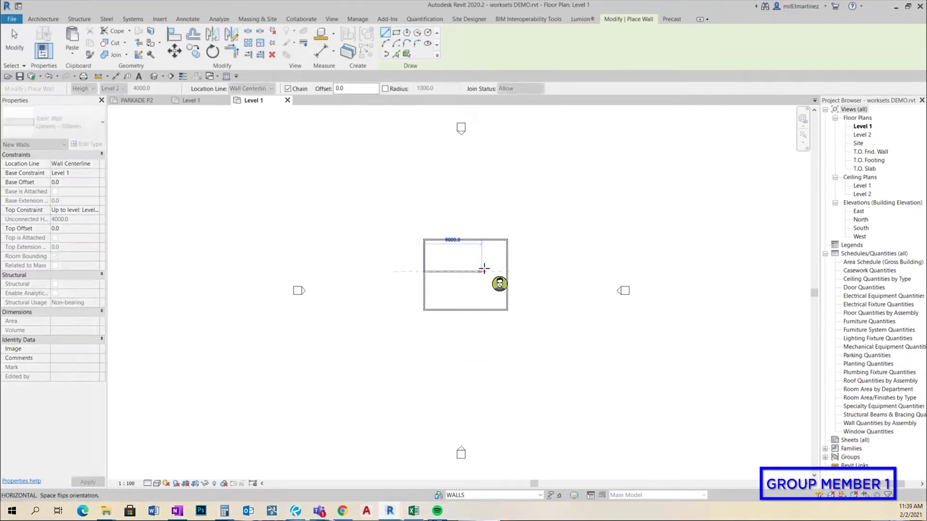
left_click(504, 271)
key("Escape")
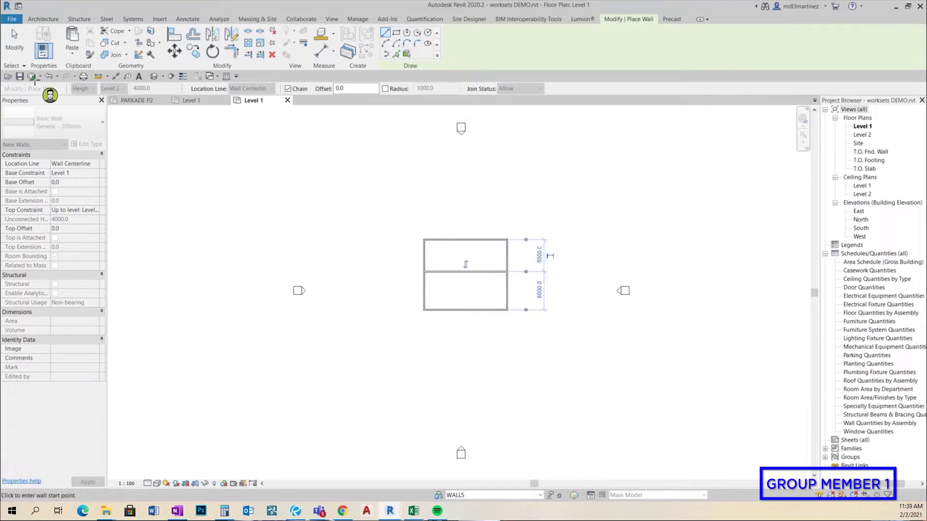
left_click(13, 39)
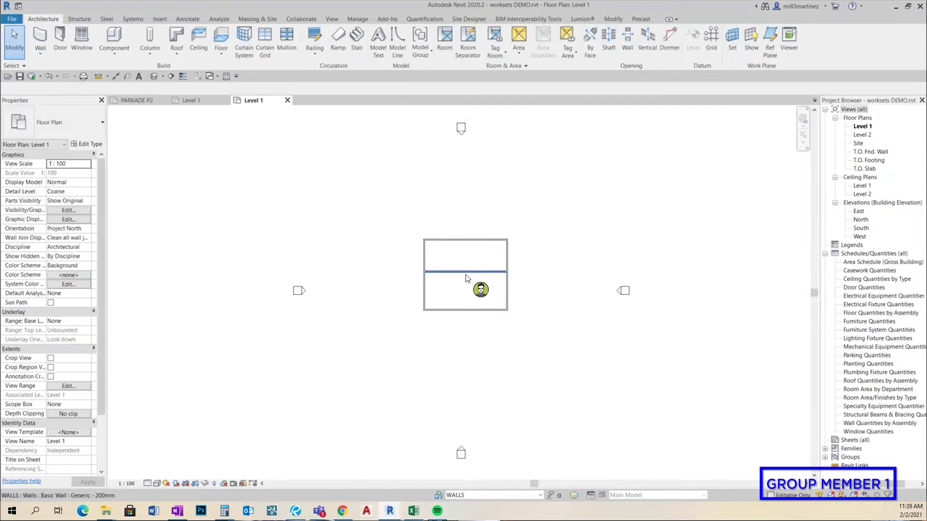
Step: Select the rectangle's upper wall and examine the worksets available in its Workset property
scroll(463, 265, "up", 2)
scroll(463, 265, "up", 2)
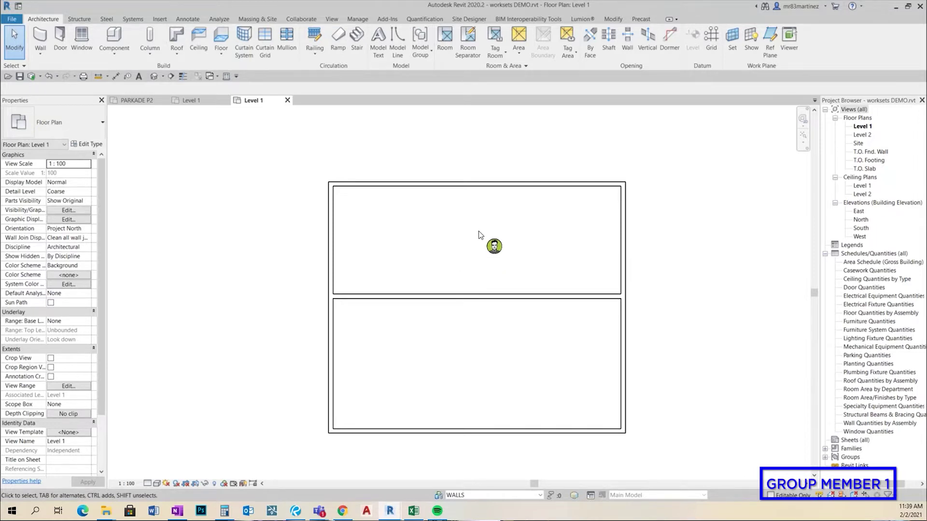
left_click(477, 186)
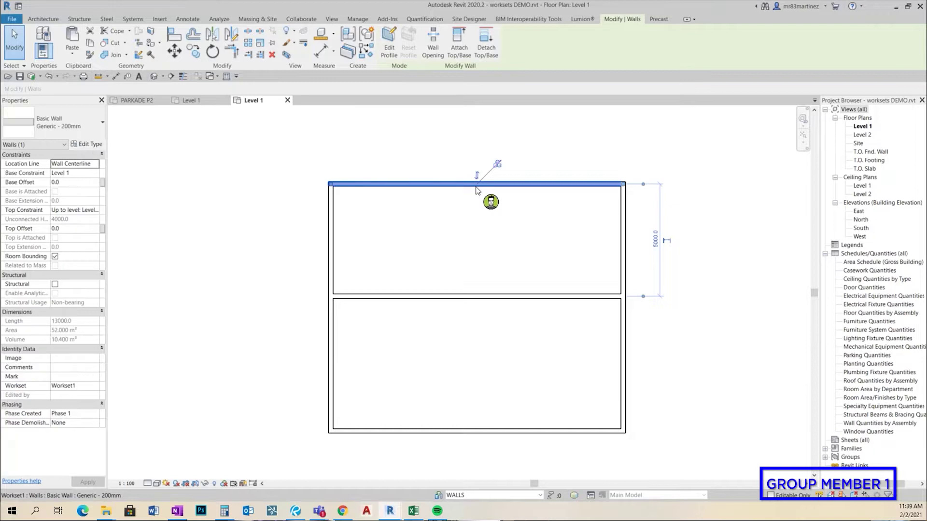
left_click(82, 386)
left_click(82, 386)
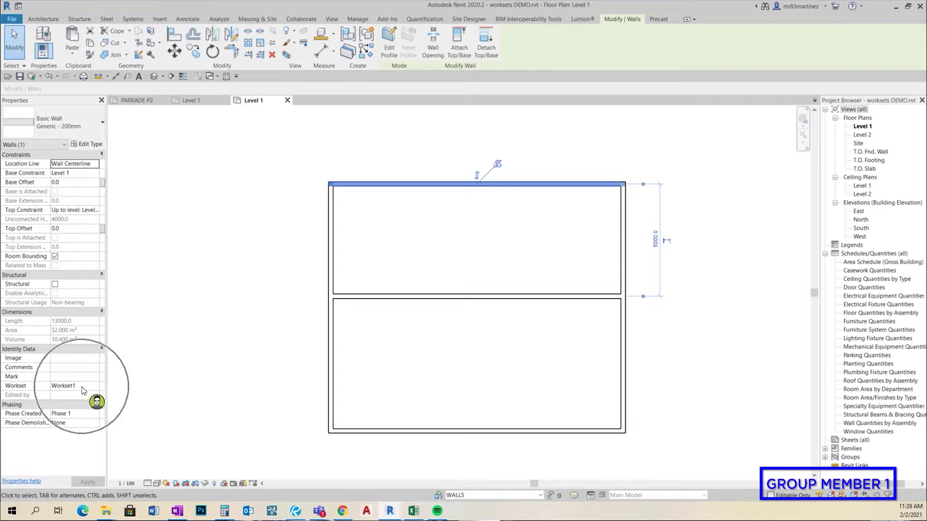
left_click(82, 386)
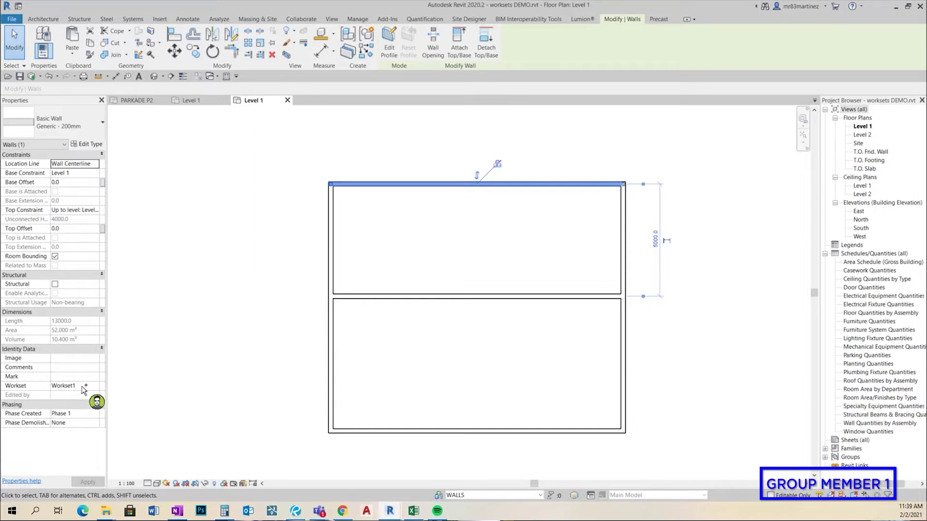
left_click(82, 386)
left_click(96, 386)
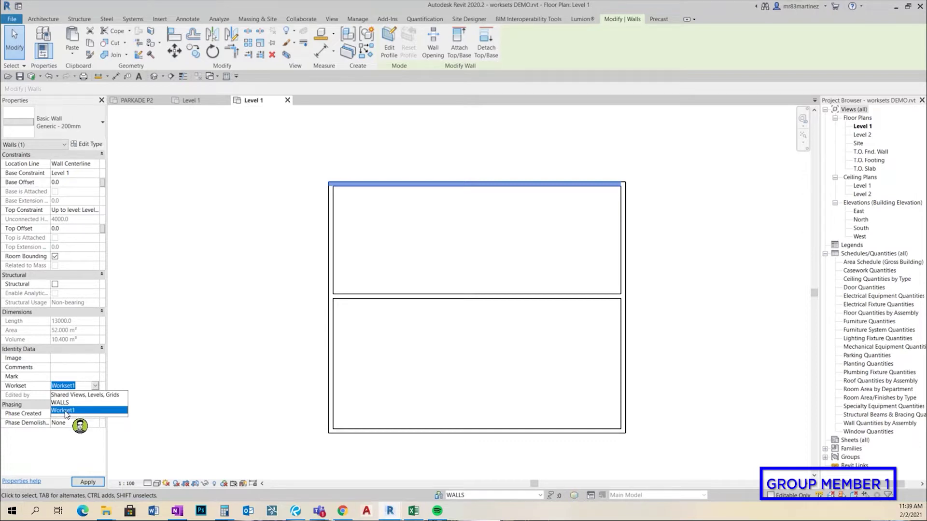
left_click(292, 243)
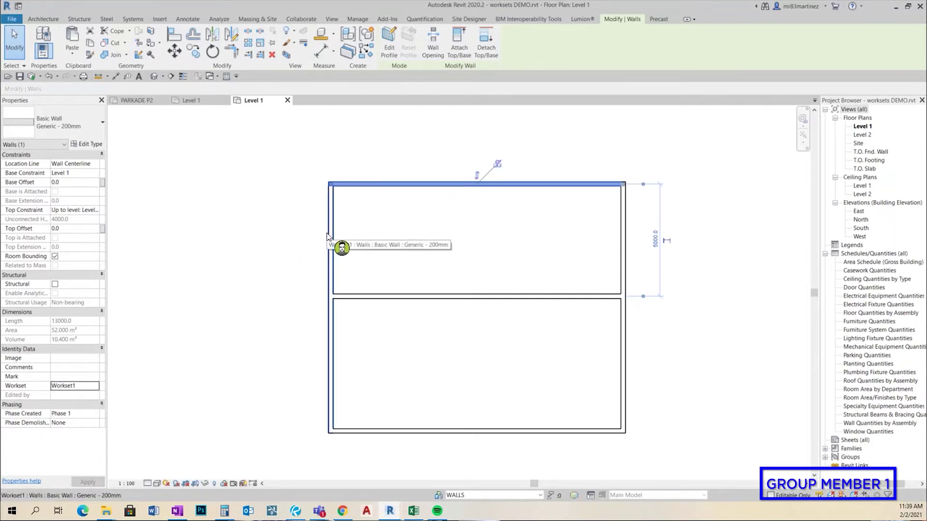
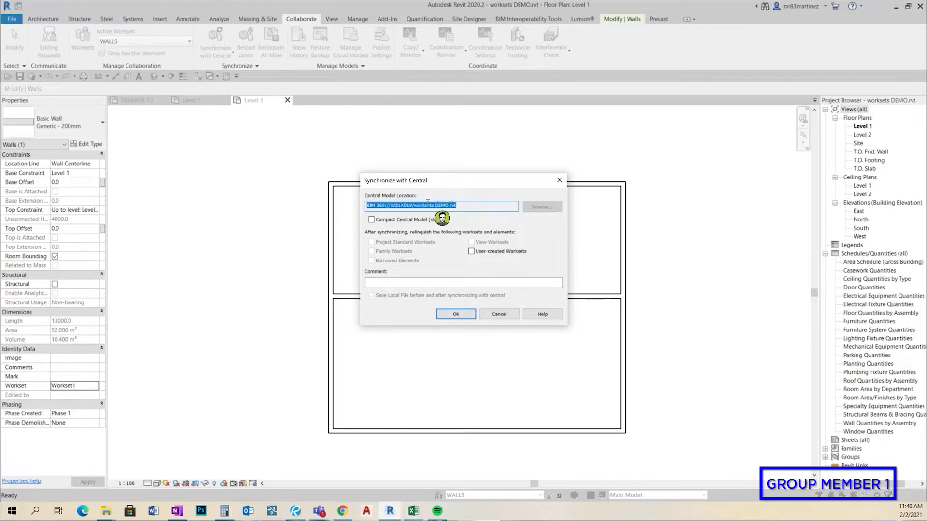
Step: Synchronize the model with the BIM 360 central model worksets DEMO.rvt, keeping the user-created worksets checked out
left_click(447, 316)
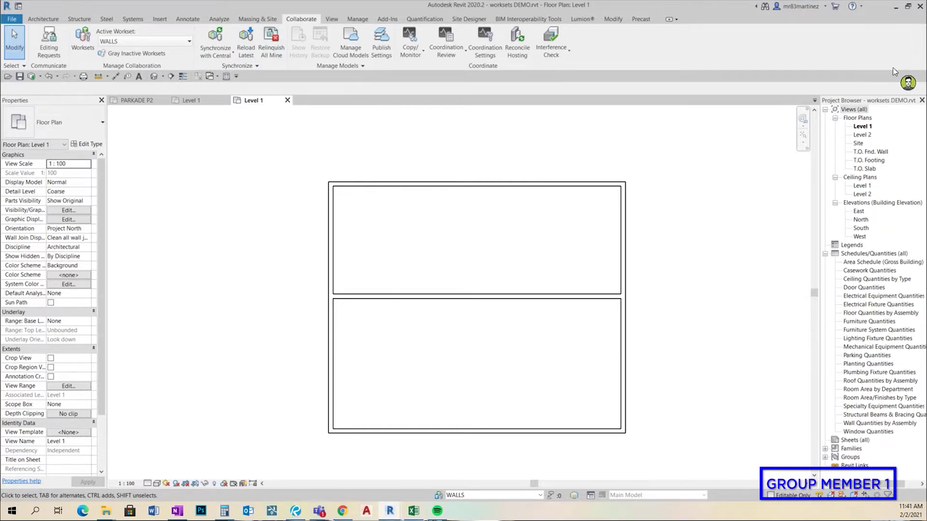
key("alt")
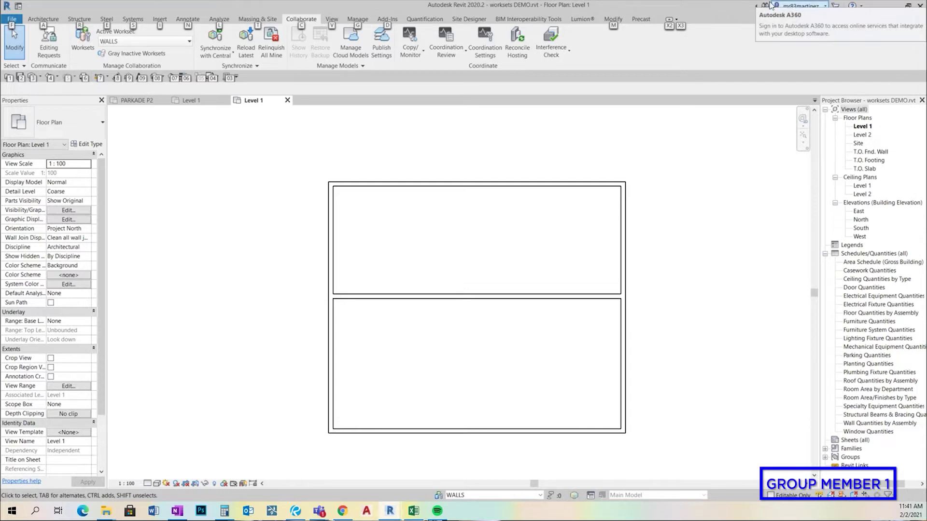
key("Escape")
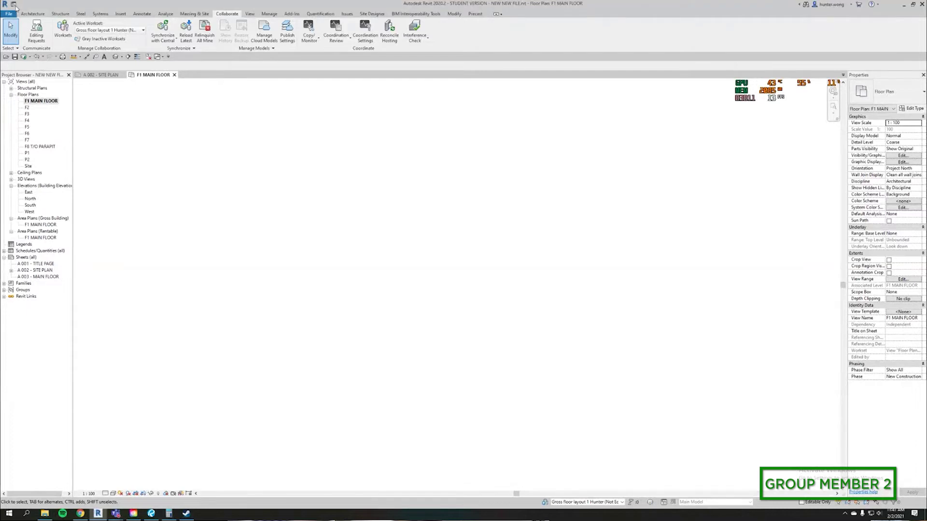
Step: Show the Revit start screen, switch to the Microsoft Teams meeting to allow the participant's control request, and return to Revit
left_click(15, 5)
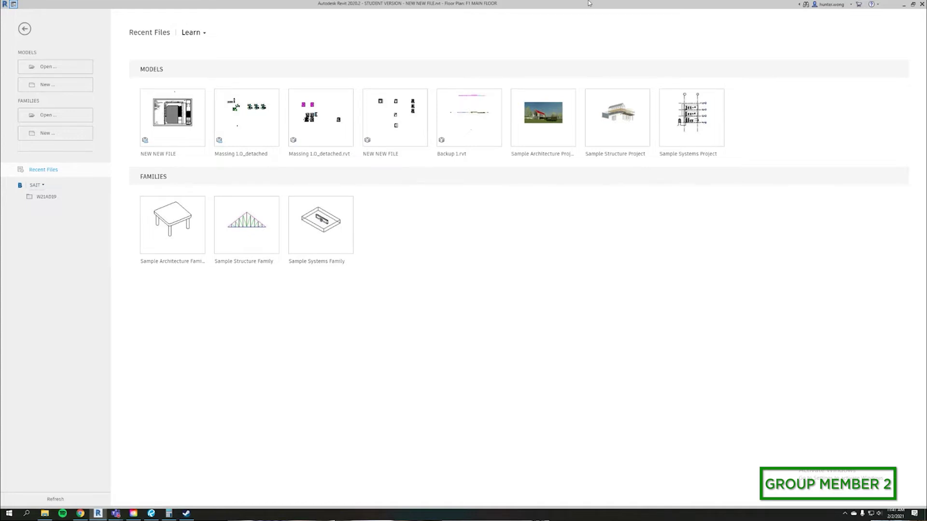
key("alt+Tab")
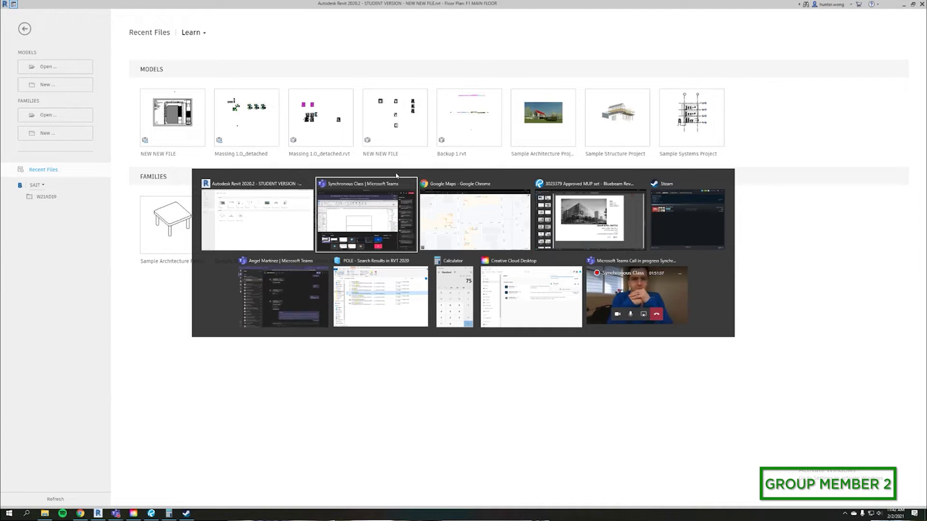
left_click(390, 192)
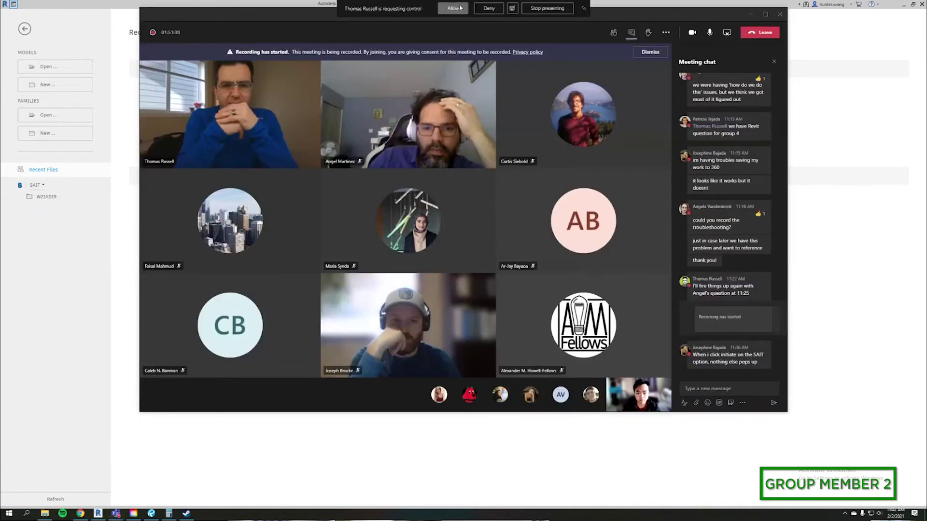
left_click(811, 138)
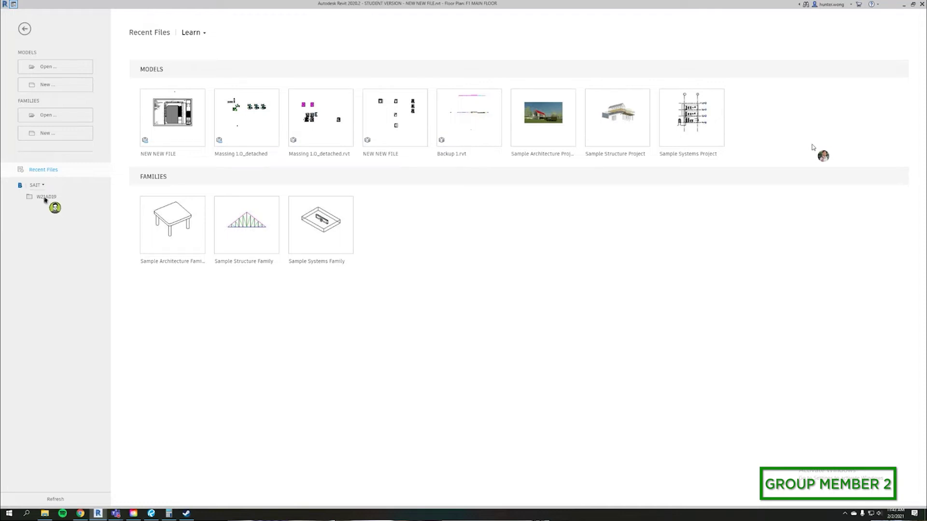
Step: Open the worksets DEMO cloud model from the Project Files folder of SAIT's W21AD19 project
left_click(44, 197)
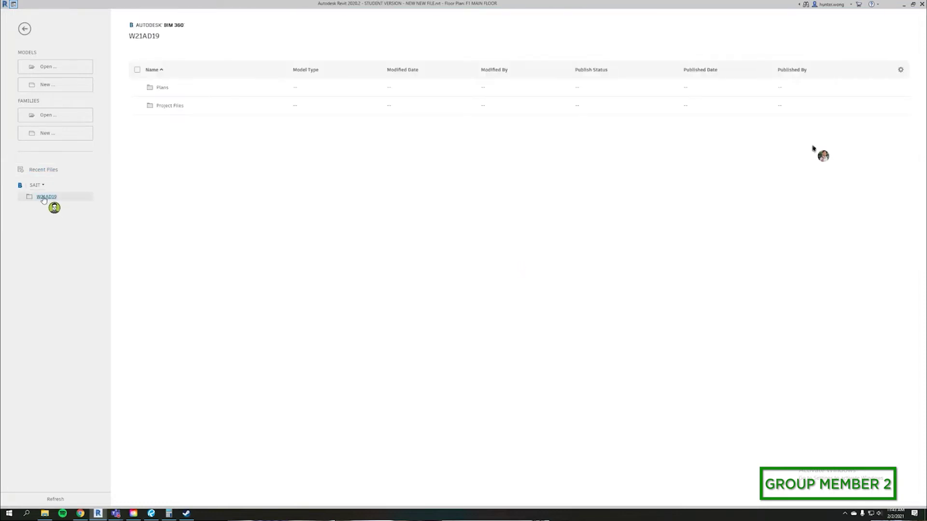
left_click(167, 106)
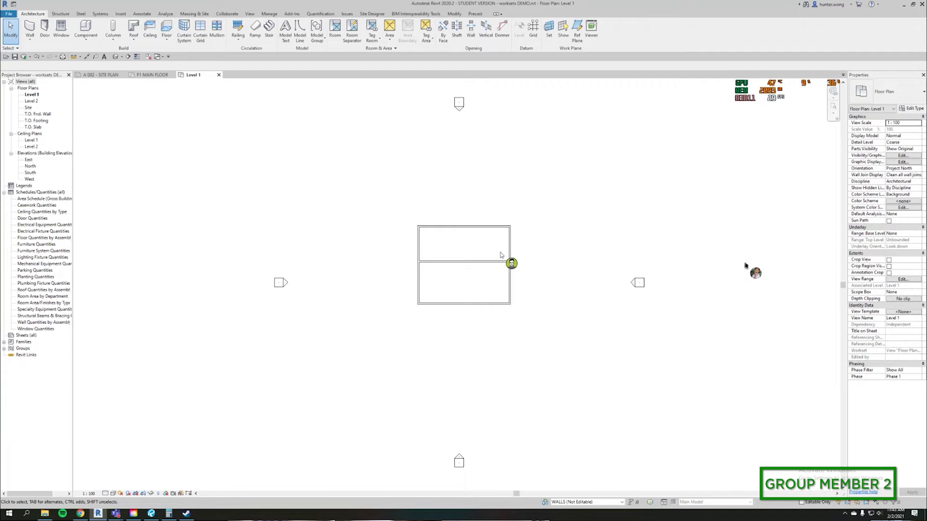
scroll(498, 273, "up", 5)
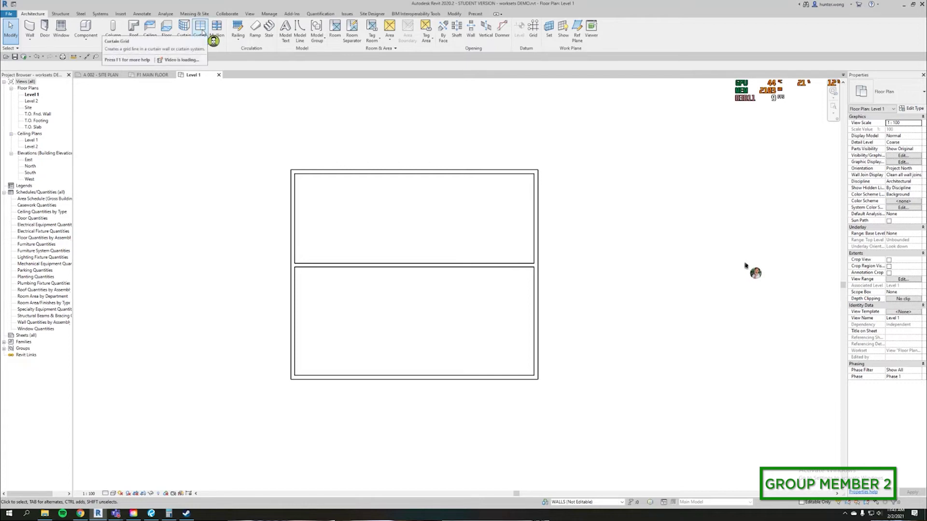
Step: Create a new workset named partitions, visible in all views, and make it the active workset
left_click(226, 14)
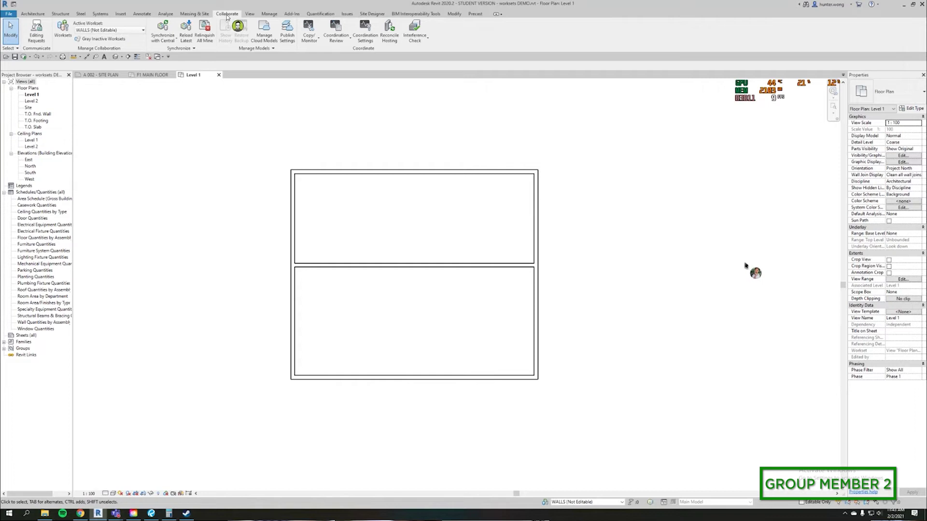
left_click(63, 30)
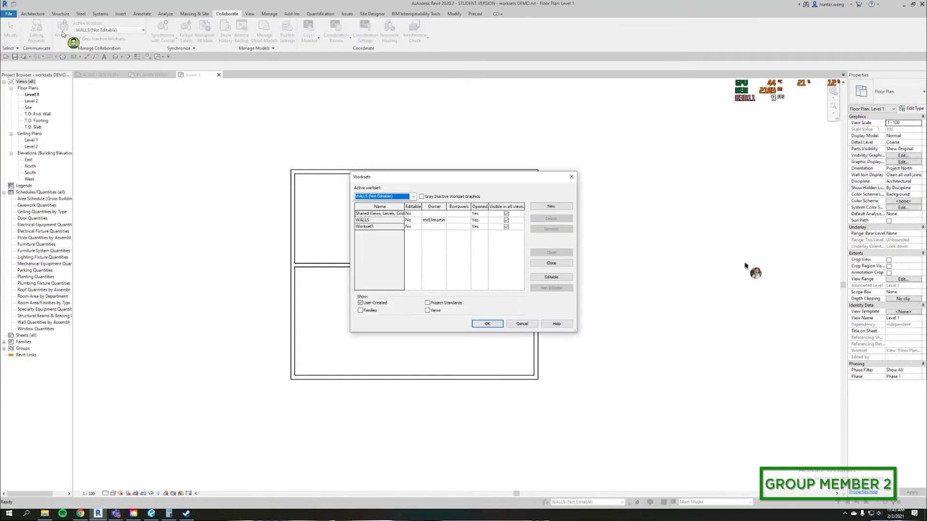
left_click_drag(465, 179, 732, 159)
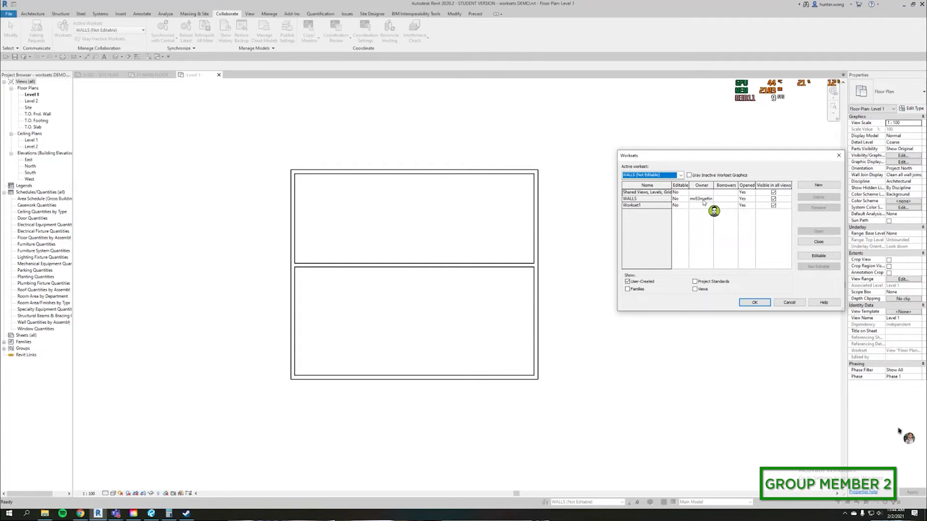
left_click(814, 186)
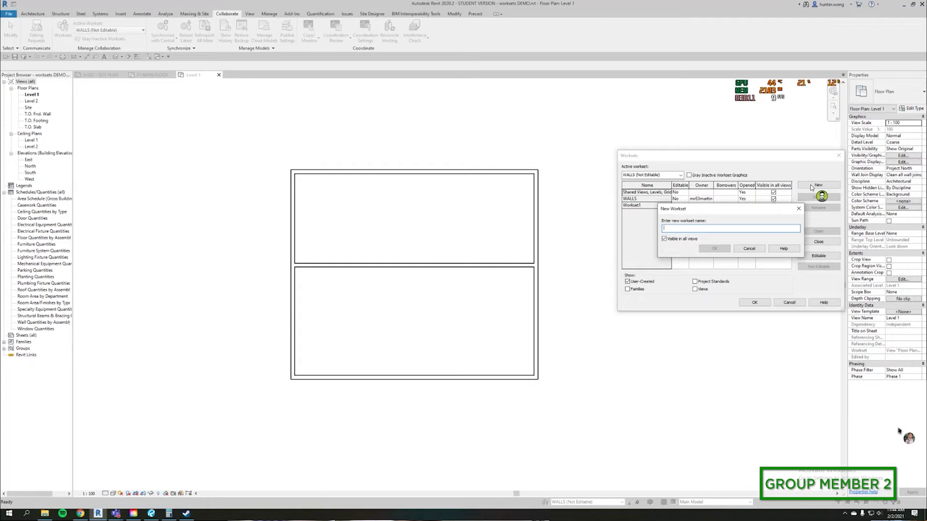
type("partitions")
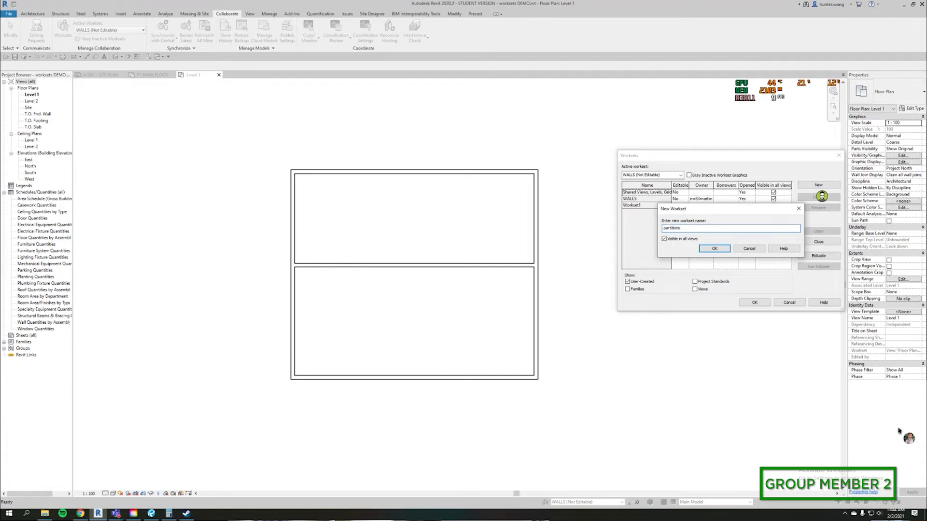
left_click(714, 249)
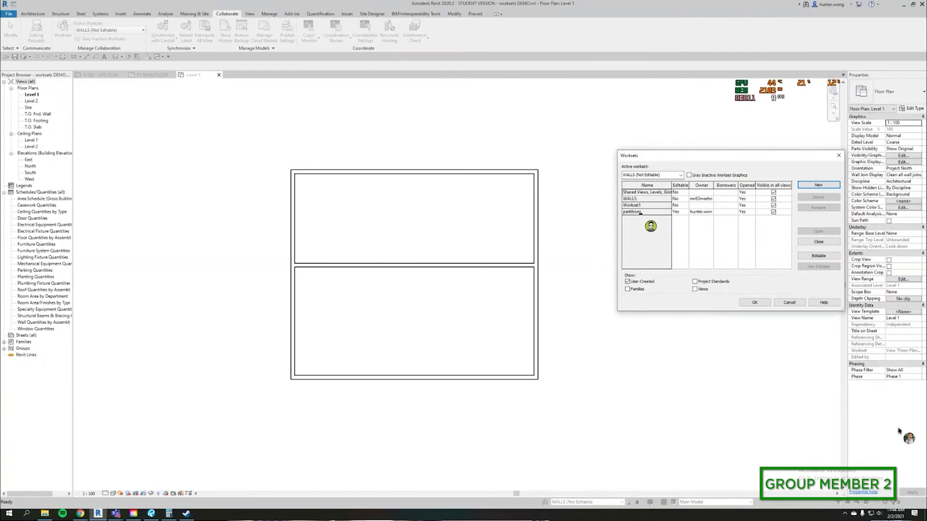
left_click(752, 303)
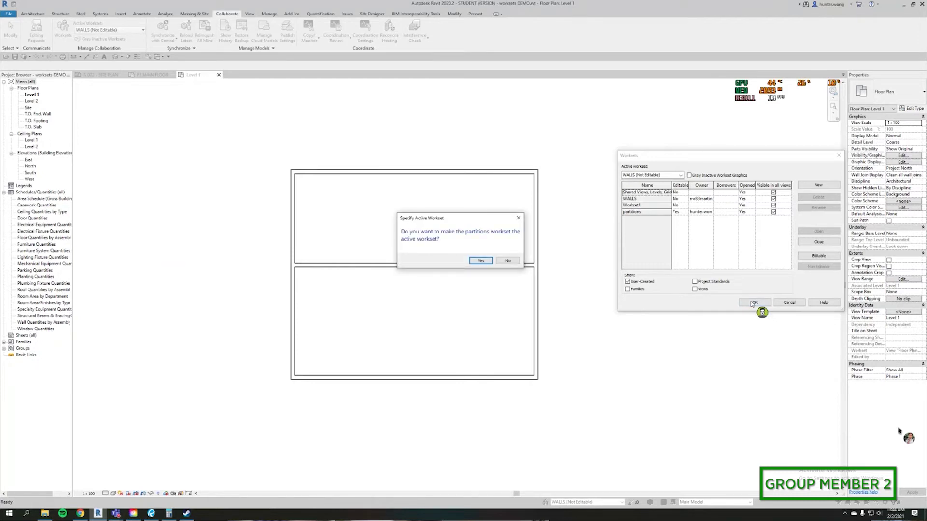
left_click(479, 262)
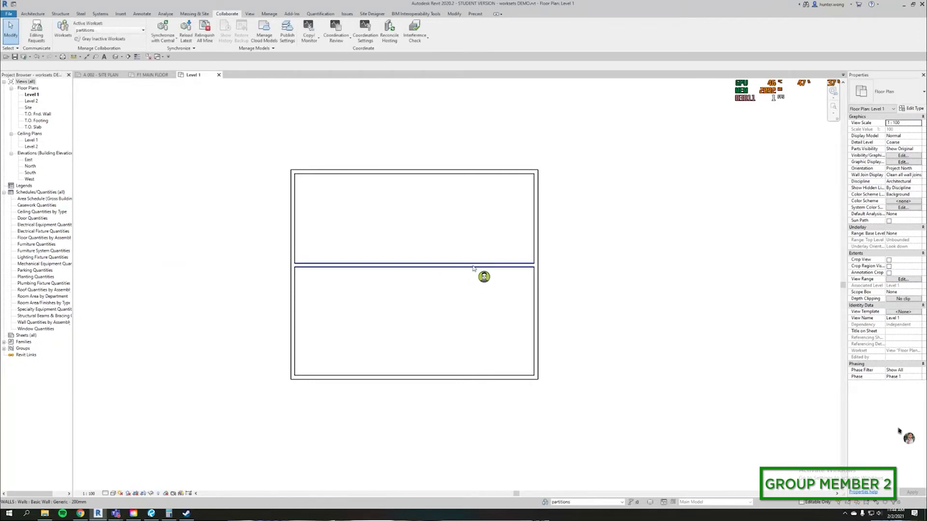
Step: Draw a vertical Interior - 126mm Partition (2-hr) wall from the upper wall to the middle wall, about 5800 mm from the left wall
left_click(31, 14)
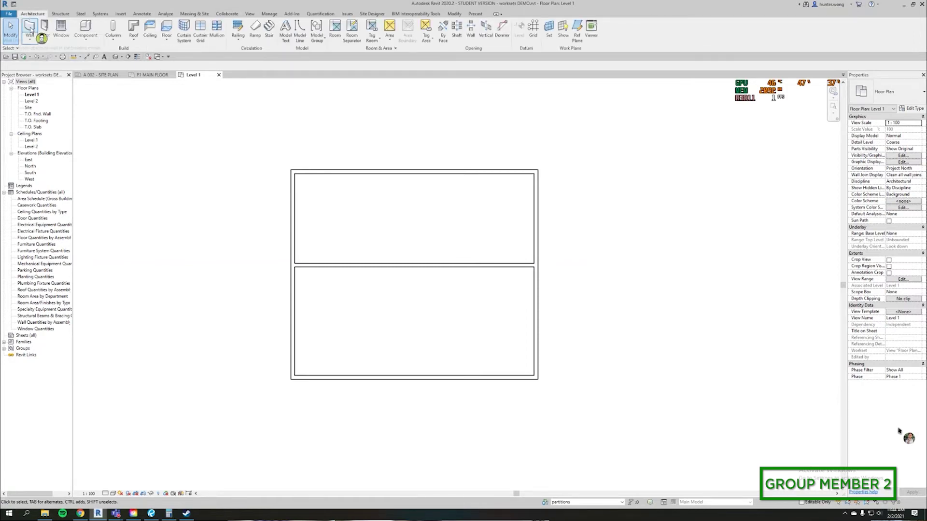
left_click(31, 27)
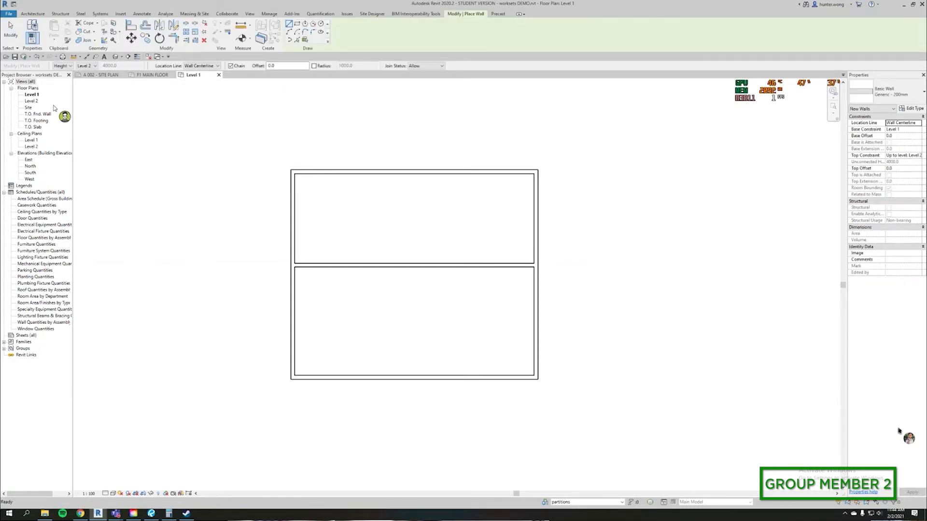
left_click(889, 94)
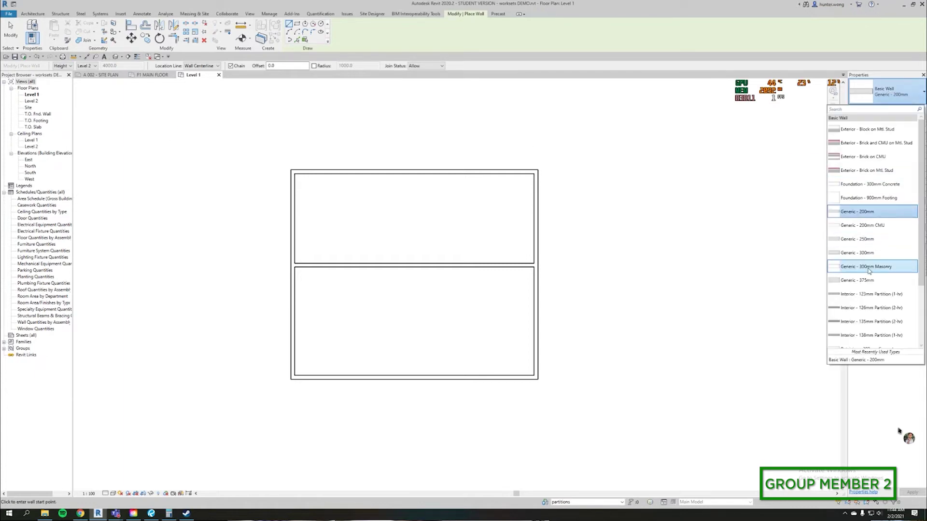
left_click(864, 309)
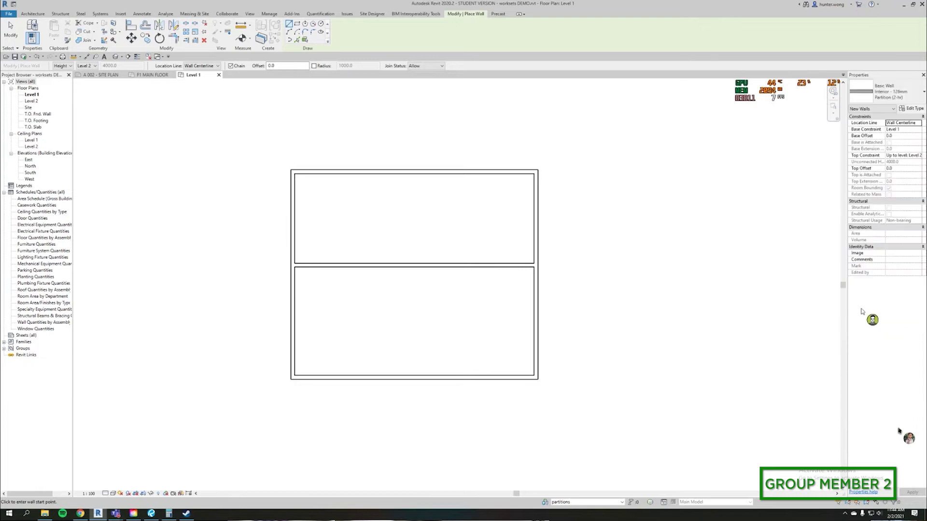
left_click(401, 174)
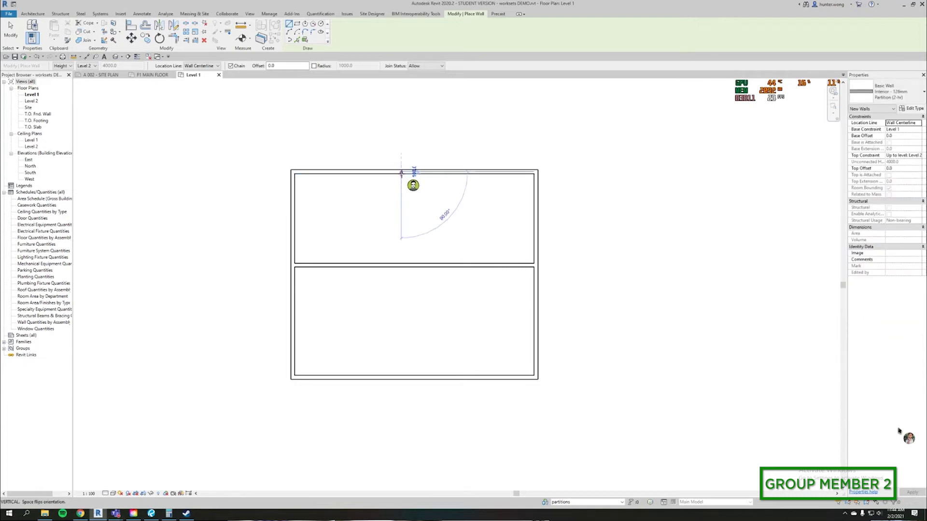
left_click(402, 263)
key("Escape")
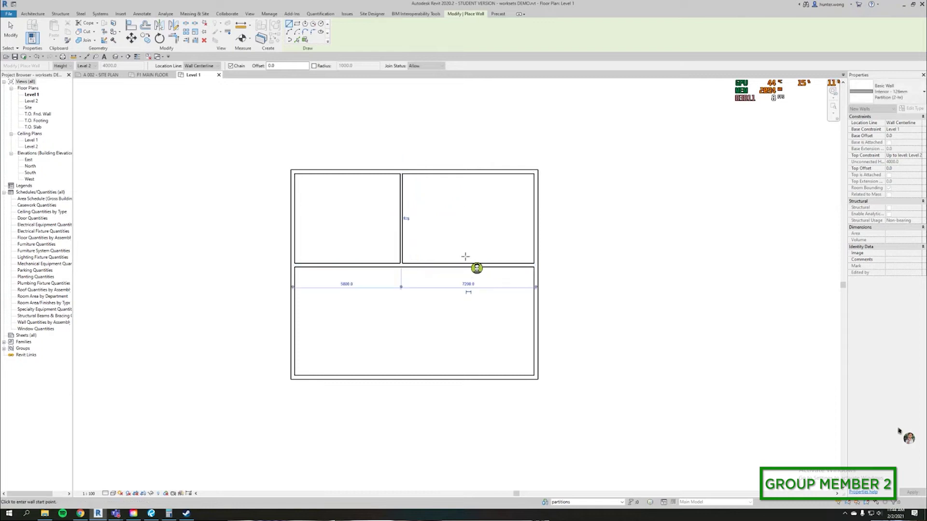
left_click(9, 31)
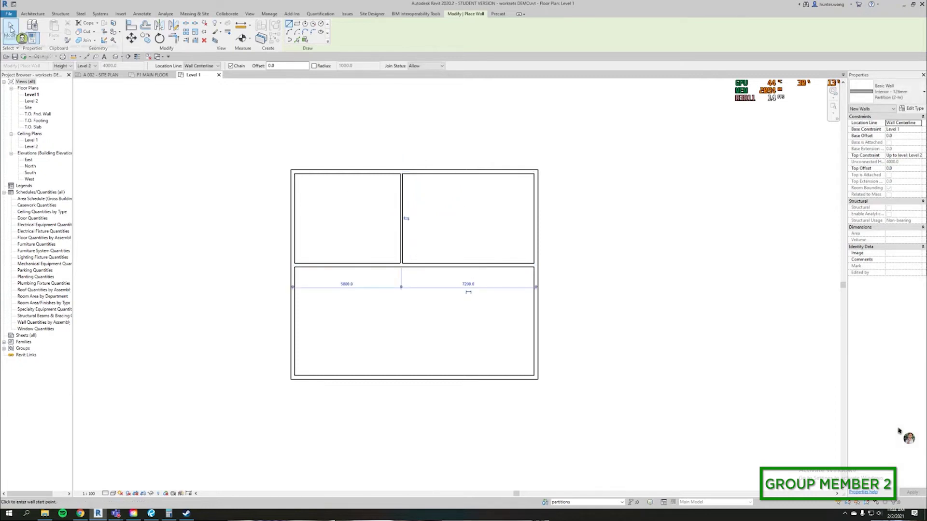
Step: Select the new vertical partition and examine its Workset and Edited by properties
left_click(403, 235)
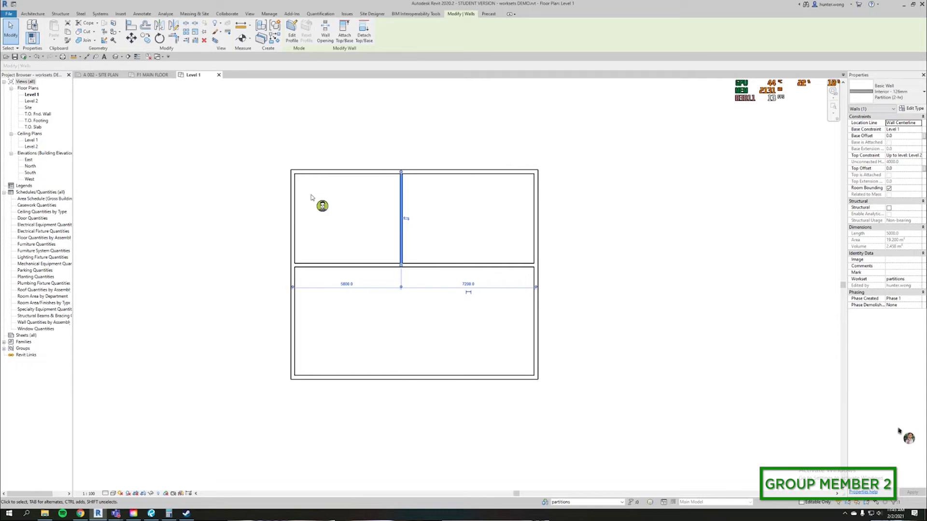
left_click(214, 144)
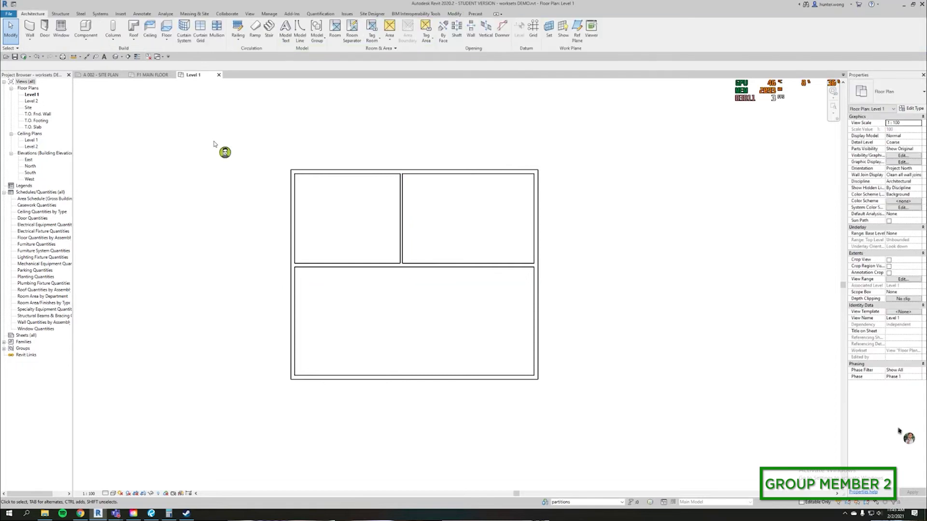
Step: Try to move the middle horizontal wall to about 6900 mm below the upper wall, and place an editing request with its owner
left_click(458, 266)
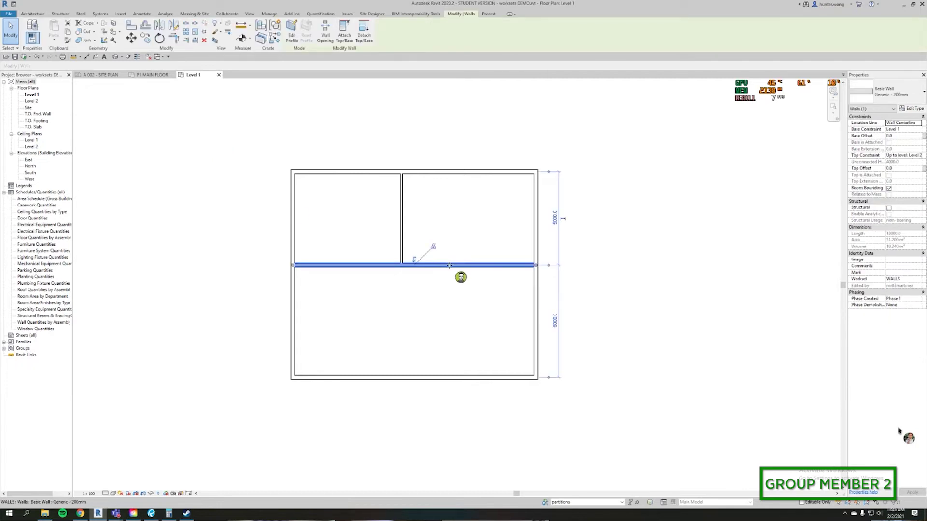
left_click_drag(446, 261, 448, 300)
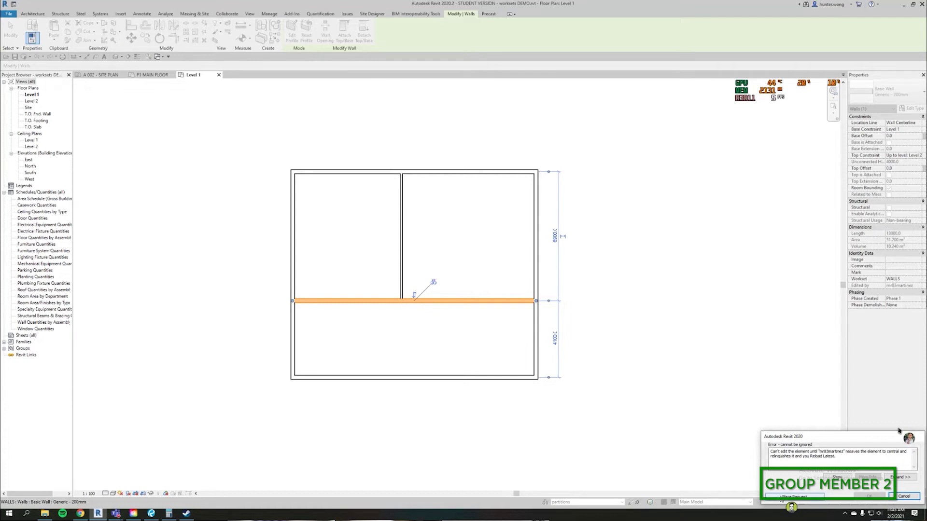
left_click(794, 497)
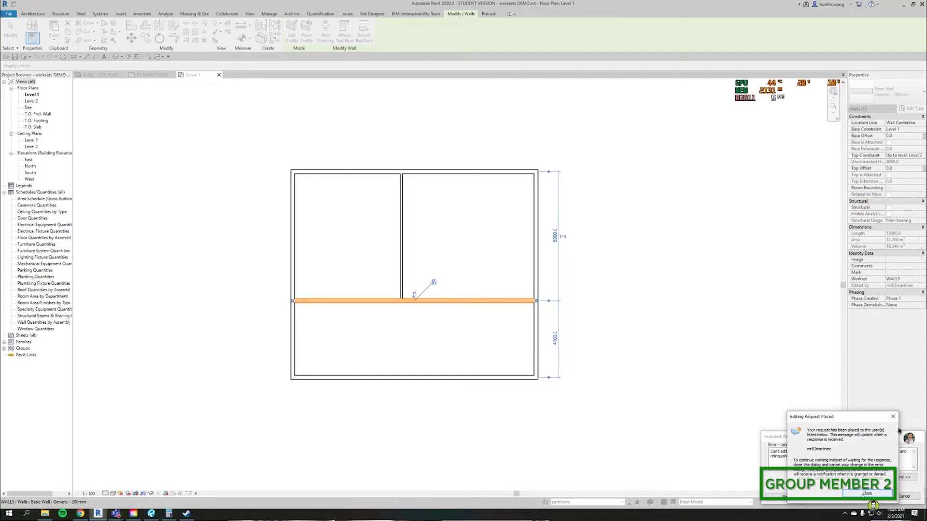
left_click(867, 493)
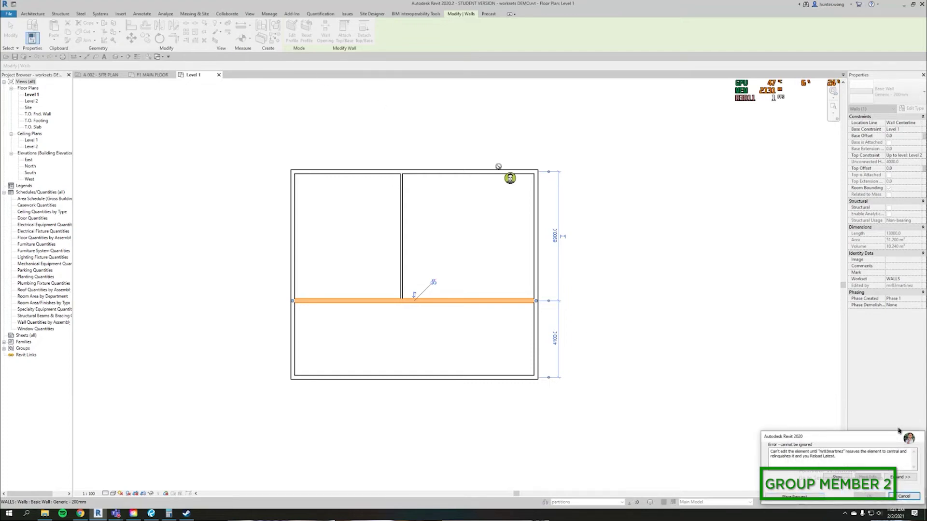
Step: Cancel the pending move of the middle wall and reload the latest changes from the central model
left_click(227, 14)
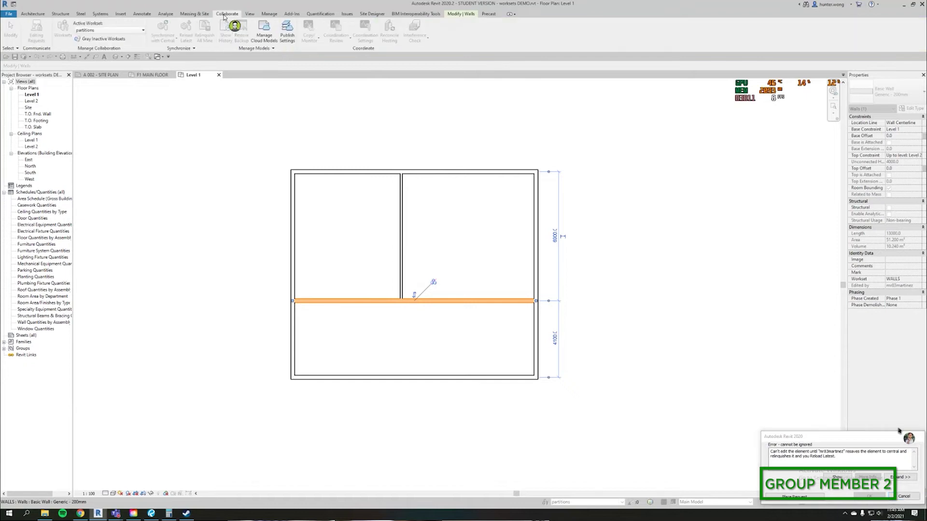
left_click(904, 496)
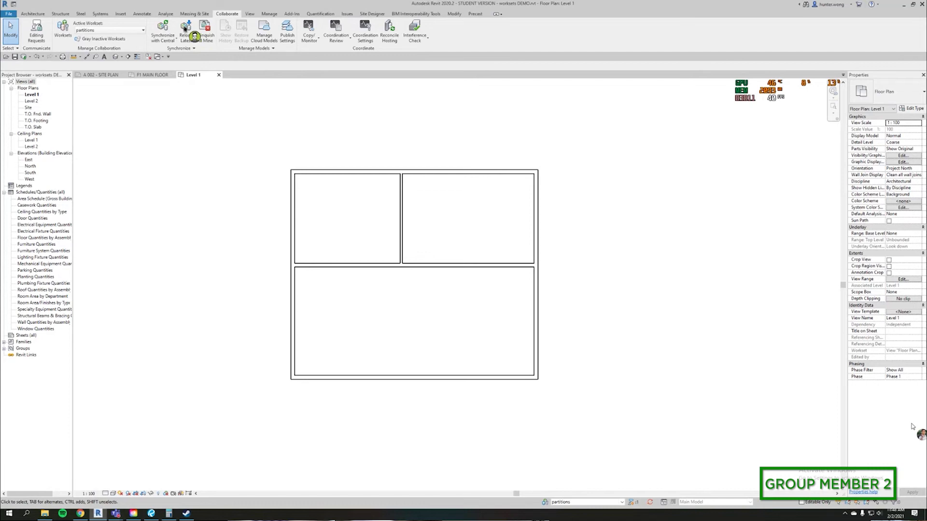
left_click(184, 28)
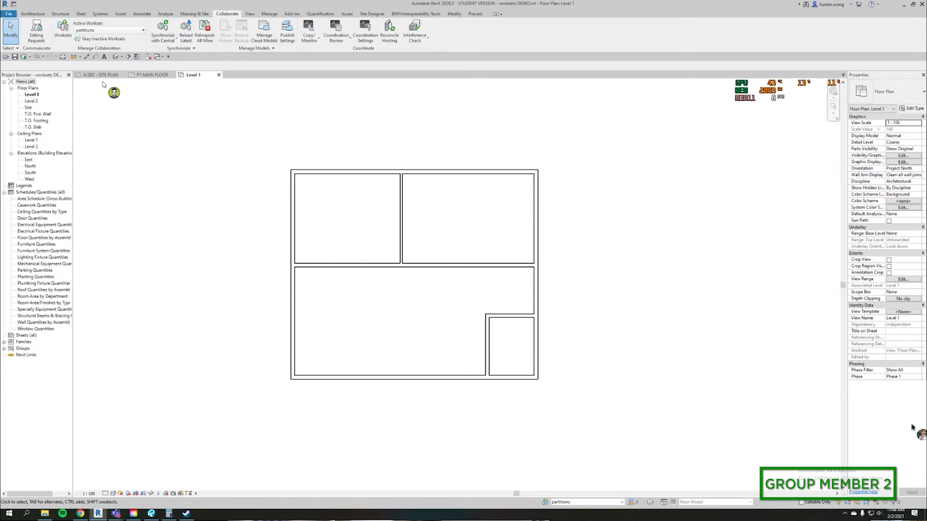
Step: Place an M_Construction Trailer component on Level 1, outside the building's right wall, and end component placement
left_click(31, 14)
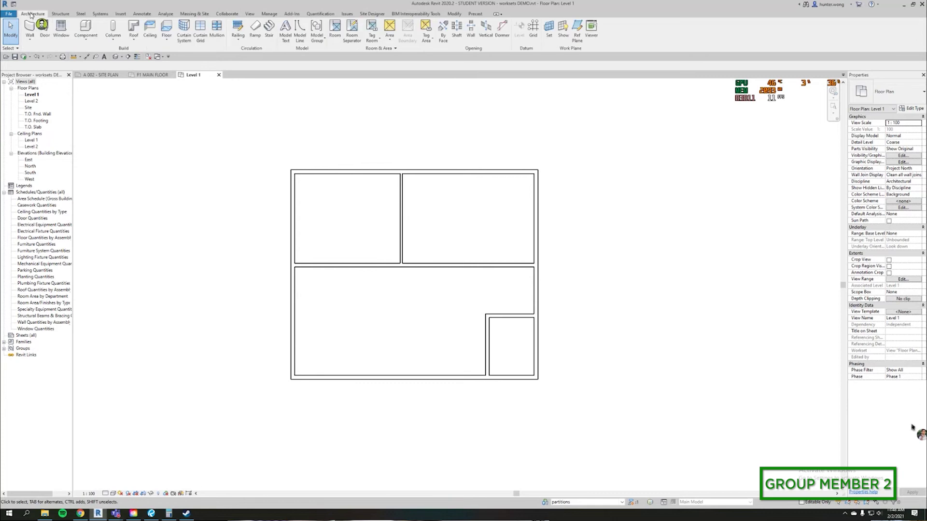
left_click(86, 29)
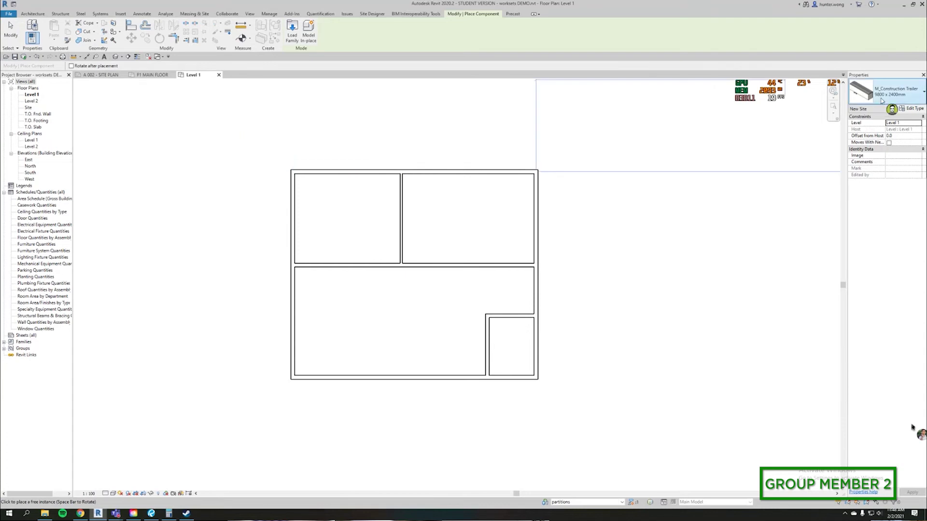
left_click(883, 97)
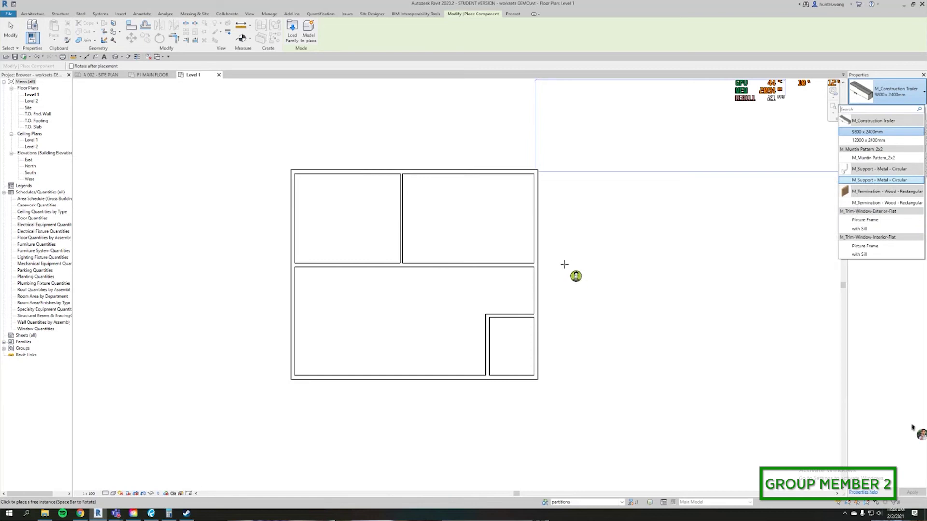
left_click(582, 243)
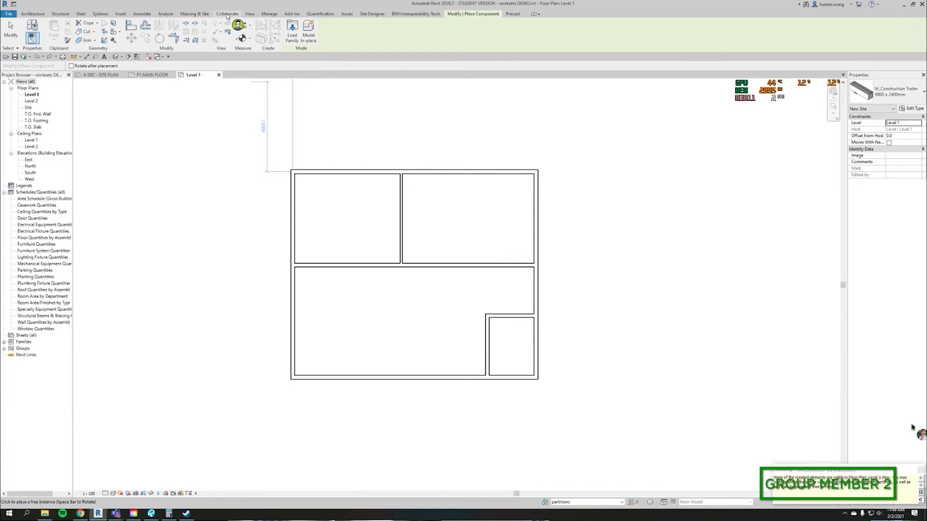
left_click(226, 13)
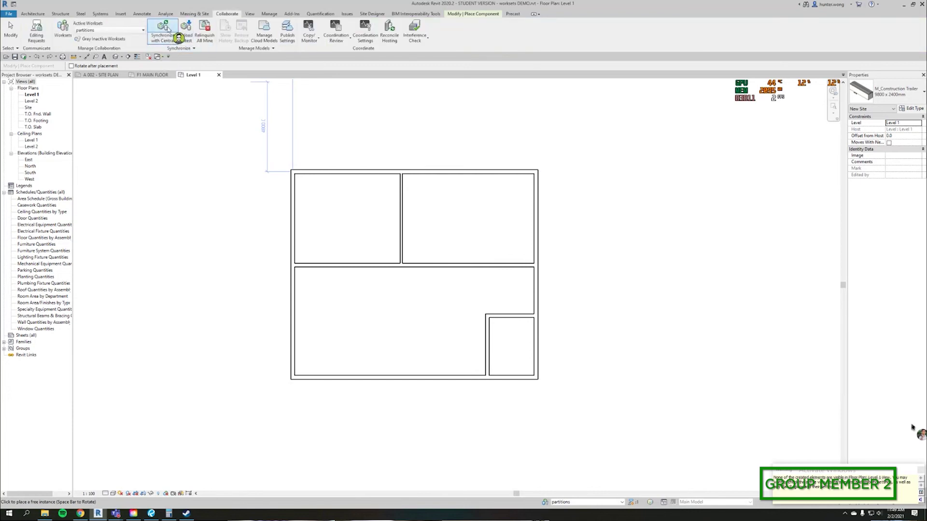
left_click(10, 29)
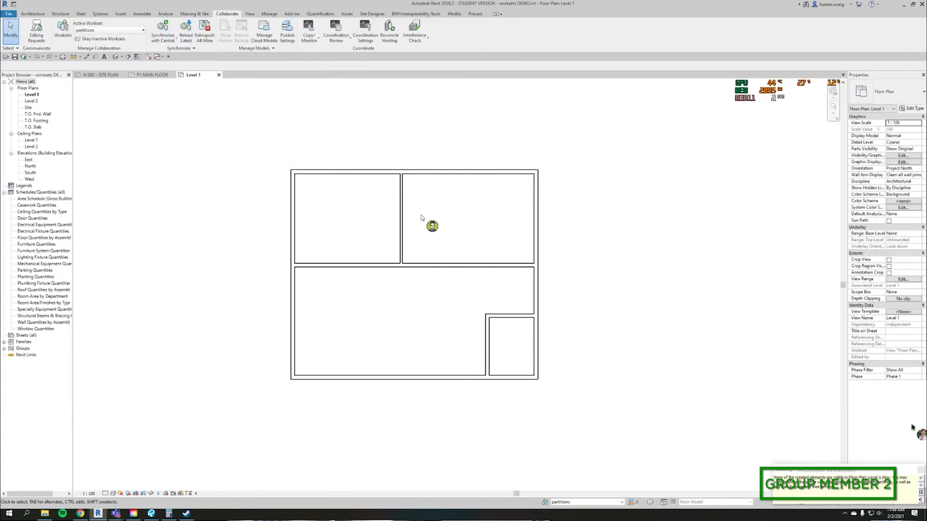
Step: Shift the upper vertical partition right to 7000 mm from the left wall and synchronize with central, relinquishing borrowed elements
left_click(405, 234)
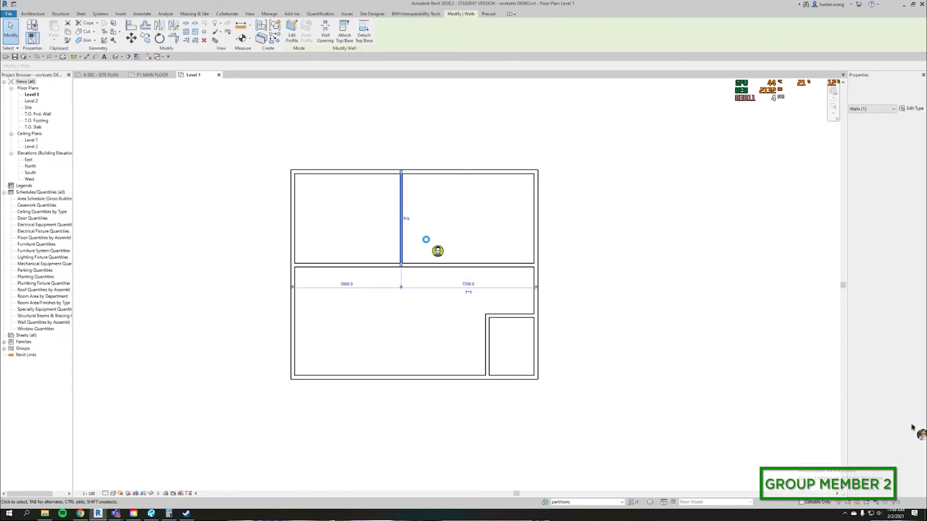
key("Right")
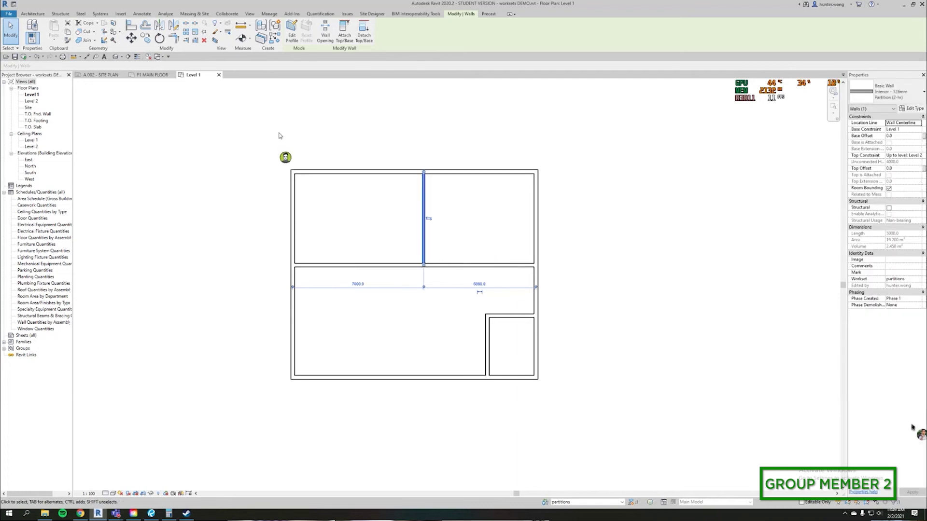
left_click(227, 14)
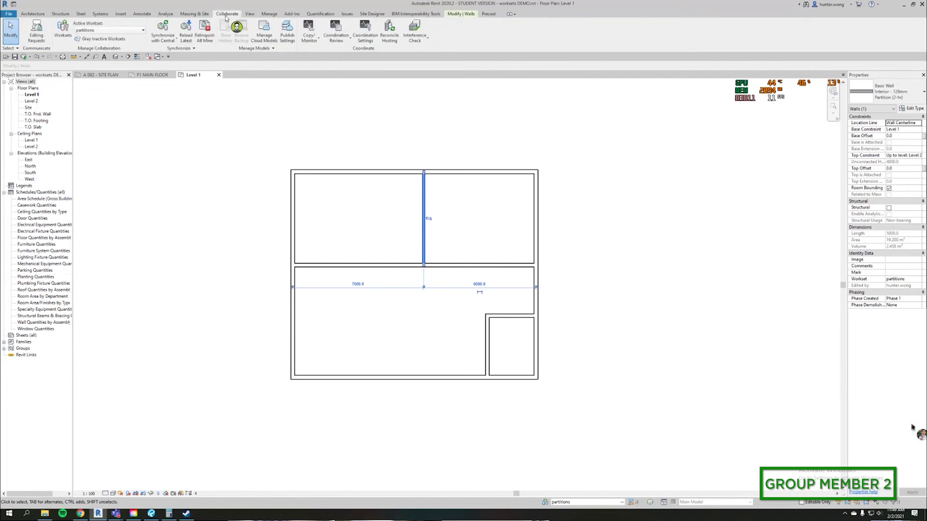
left_click(164, 38)
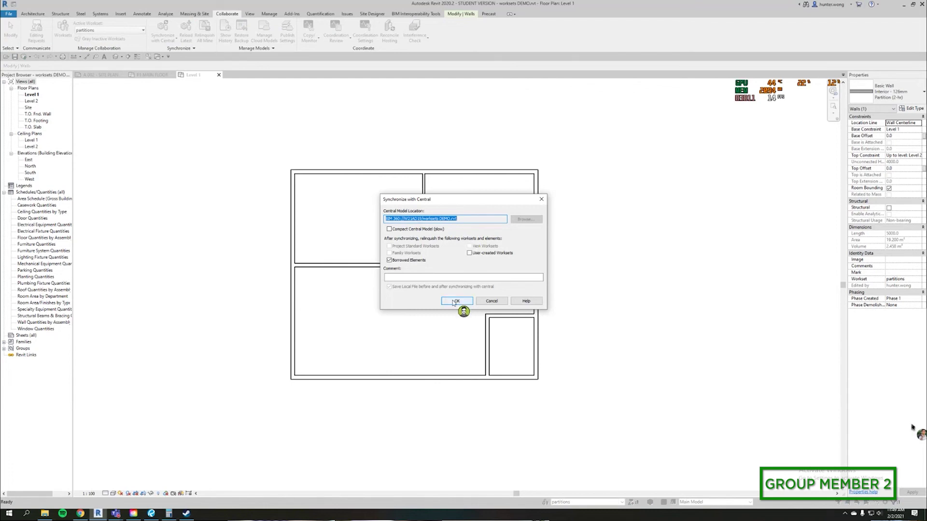
left_click(454, 301)
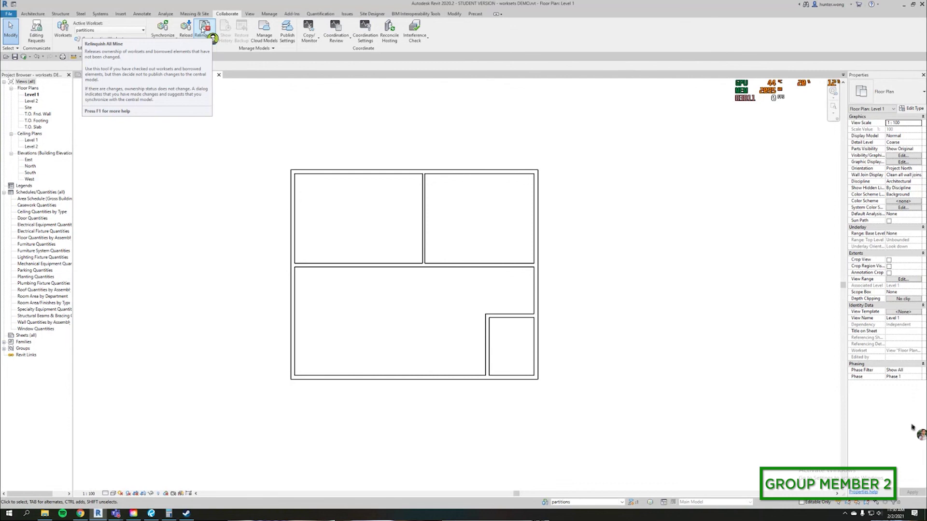
Step: Relinquish all owned worksets and elements, and check the owners and borrowers in the workset list
left_click(203, 29)
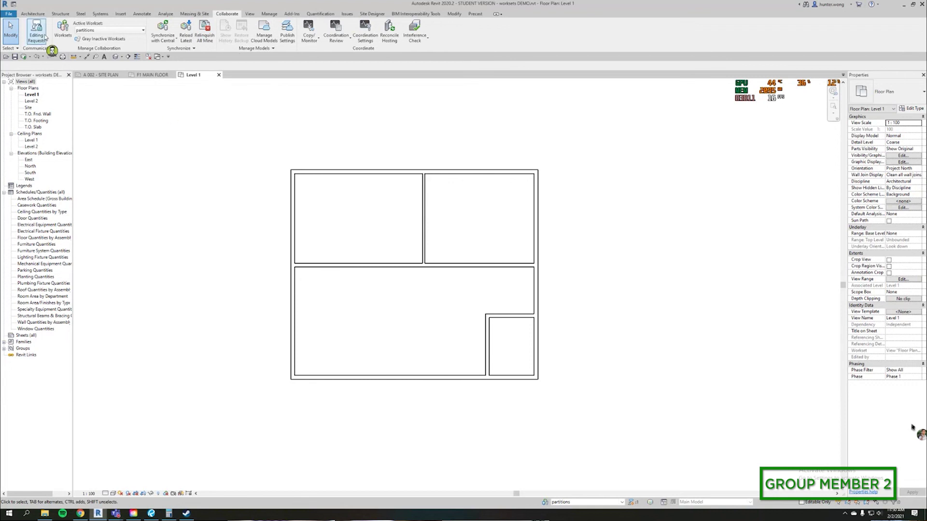
left_click(63, 29)
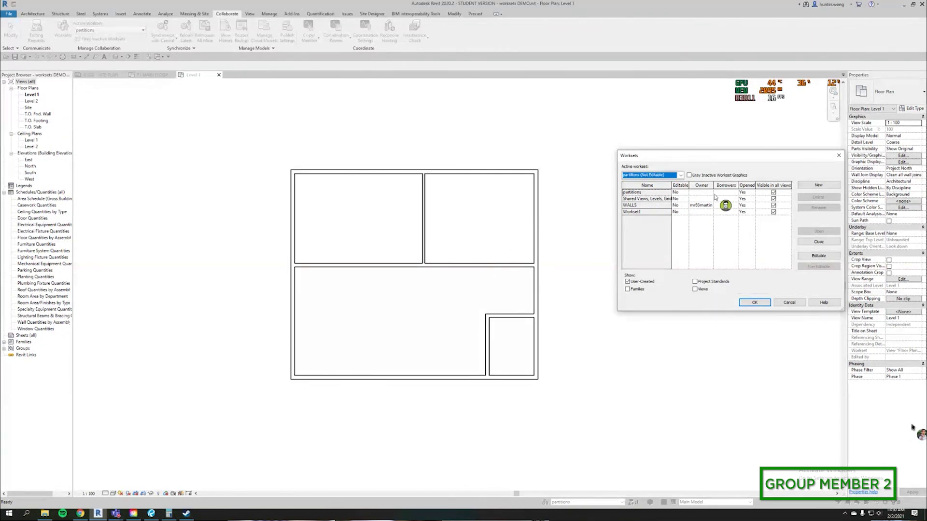
left_click(754, 302)
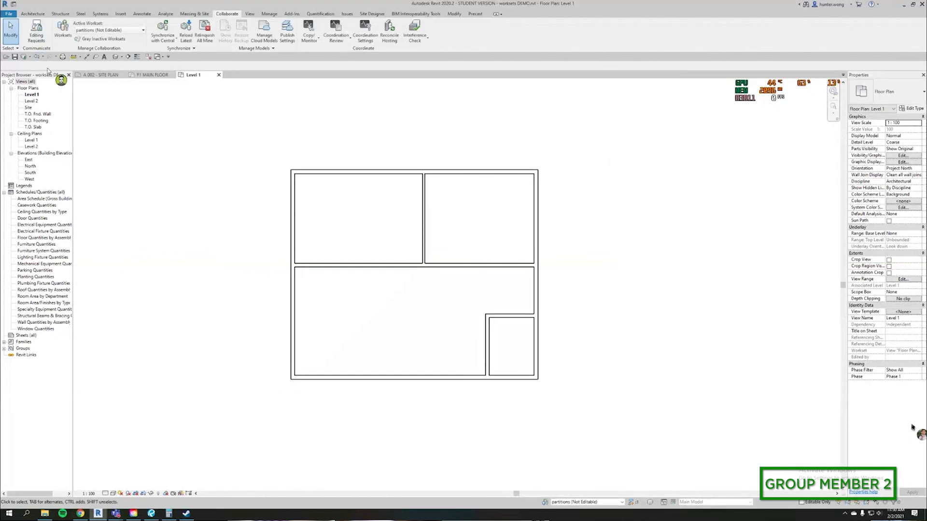
Step: Save the worksets DEMO model and close the A 002 - SITE PLAN and Level 1 views
left_click(15, 57)
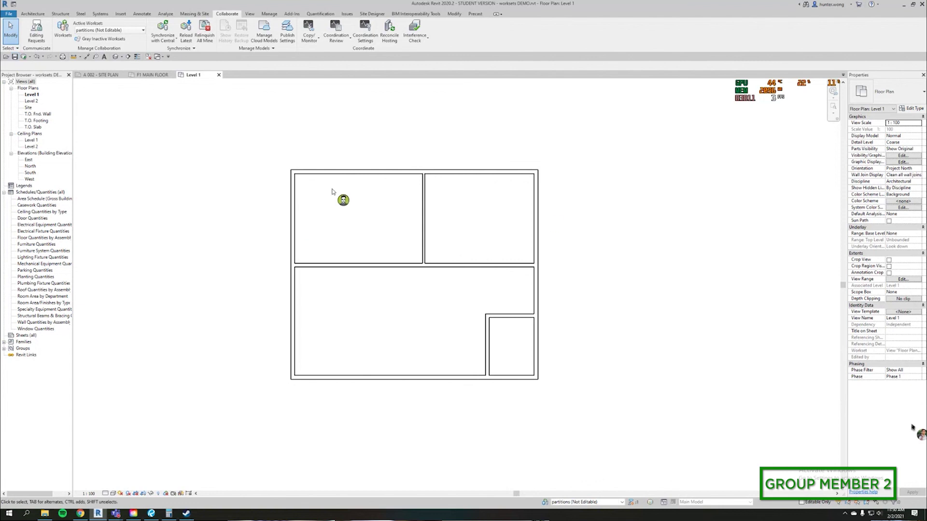
left_click(149, 57)
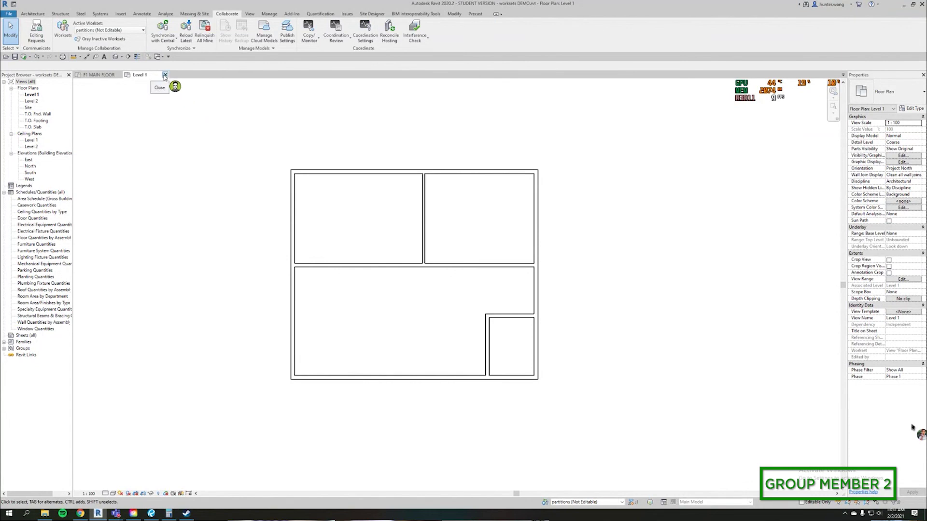
left_click(165, 76)
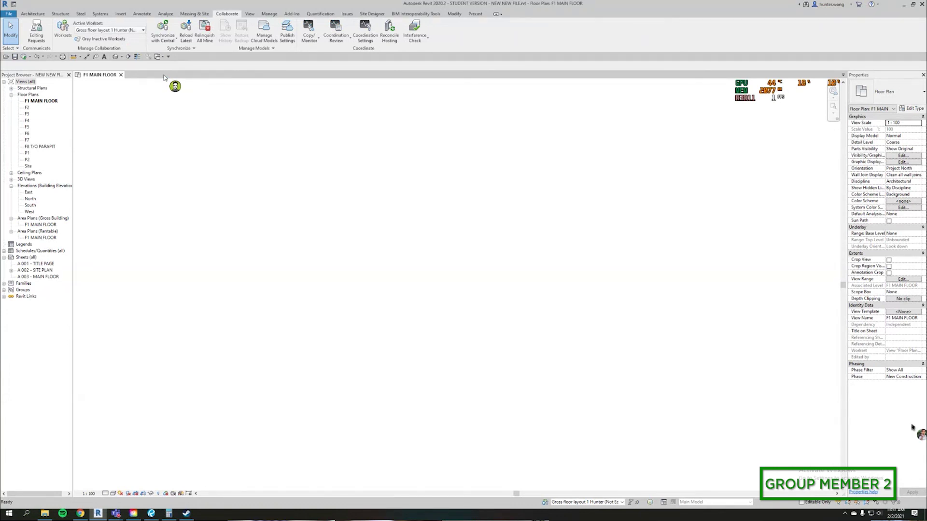
Step: Open the worksets DEMO cloud model from the Project Files of the W21AD19 BIM 360 project
left_click(15, 5)
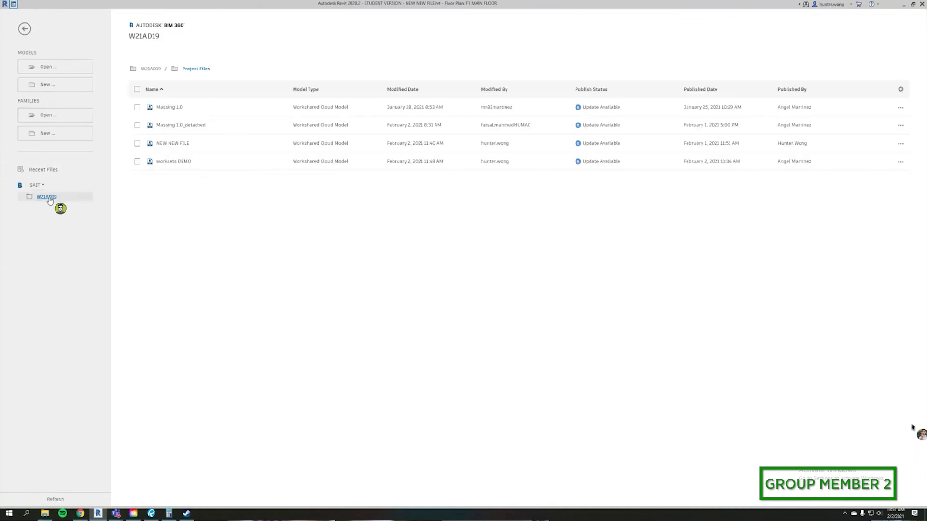
left_click(171, 162)
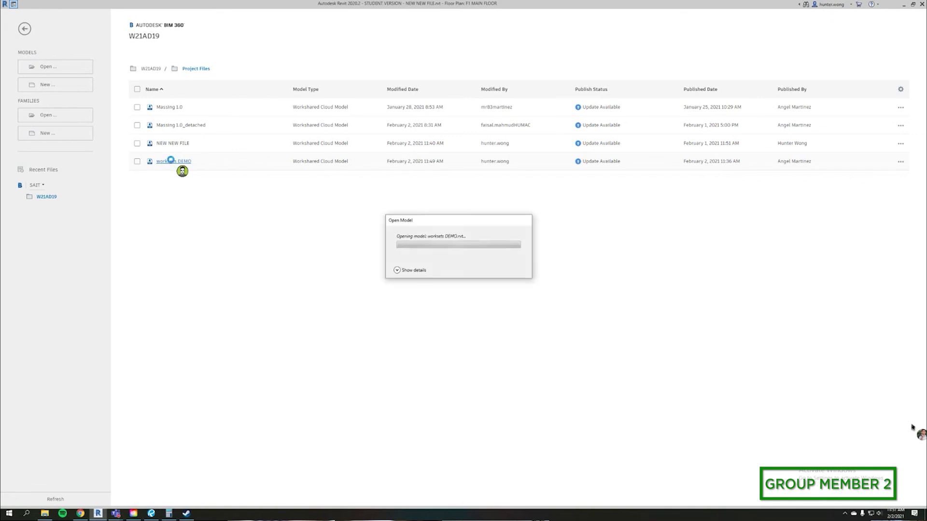